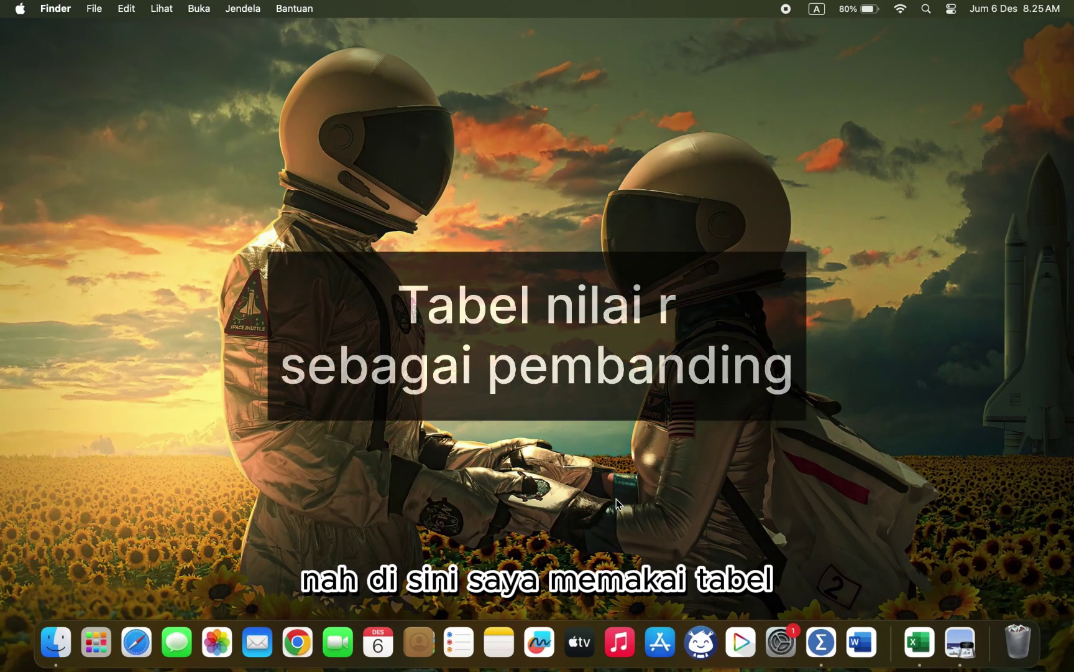
# Switch to Preview and view the title page and the df 1–100 pages of tabel_r (1).pdf.
pyautogui.click(958, 635)
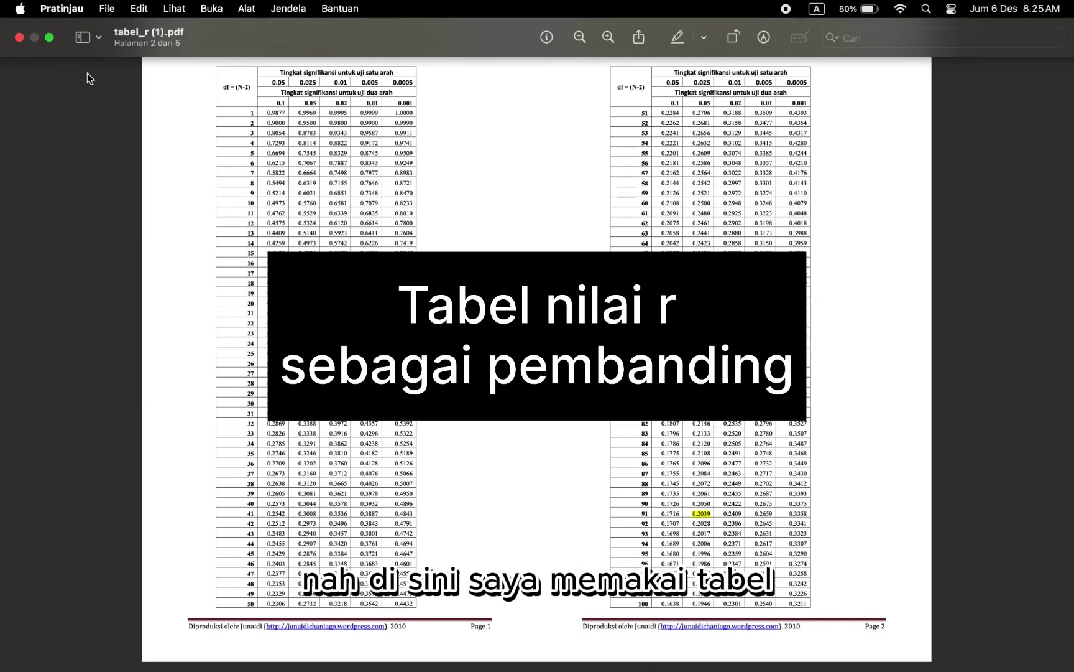
pyautogui.click(50, 37)
pyautogui.click(72, 119)
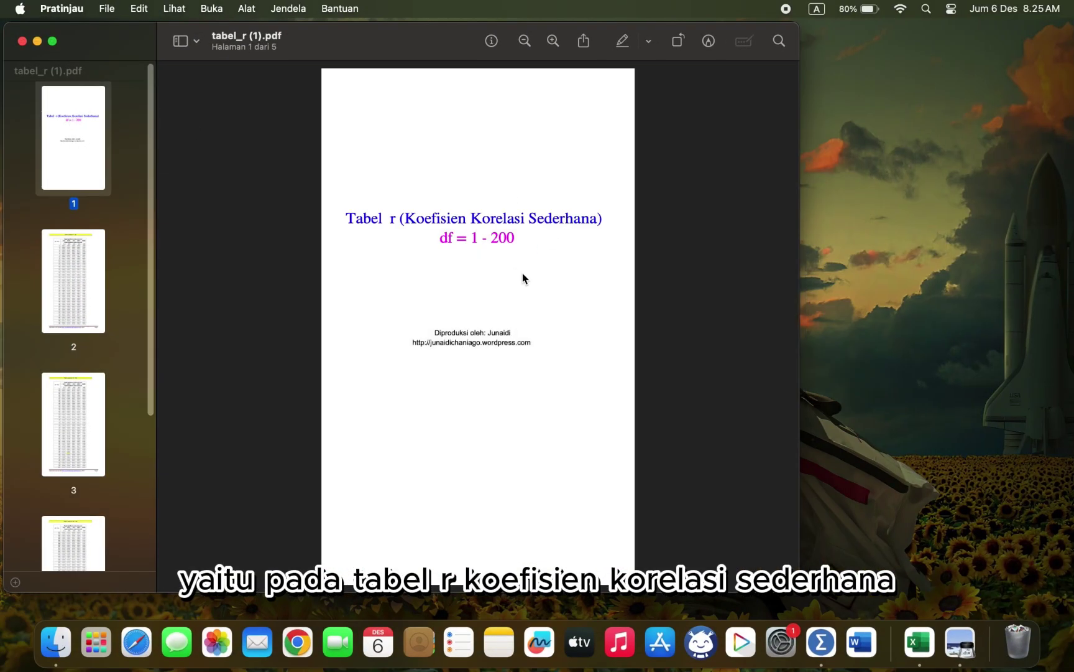
pyautogui.scroll(-3, 217, 330)
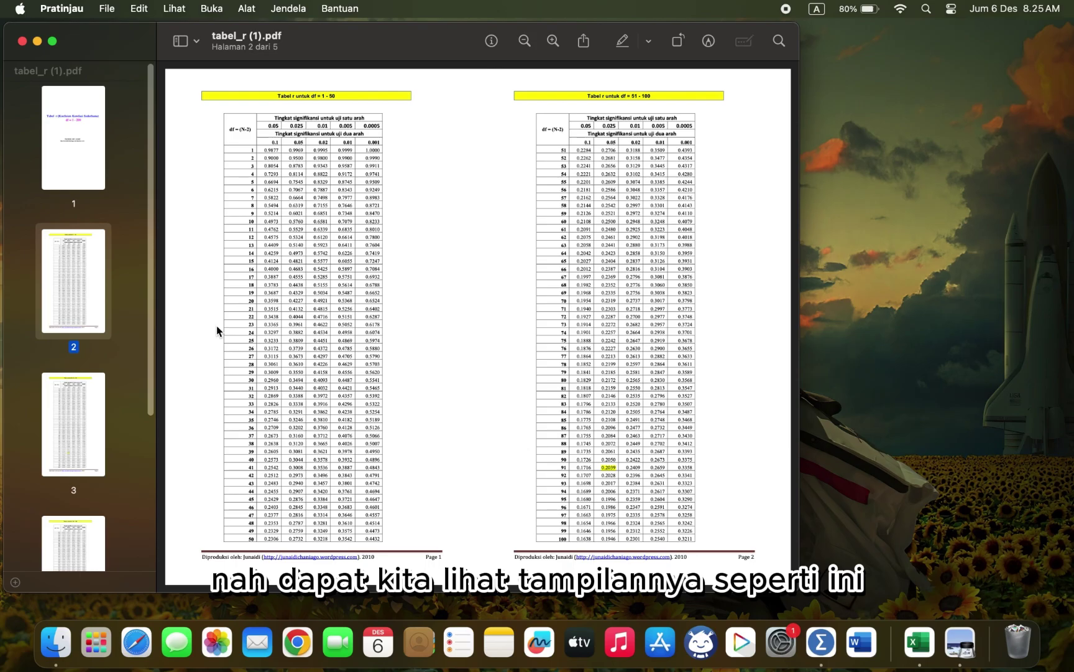
pyautogui.press('ctrl+super+f')
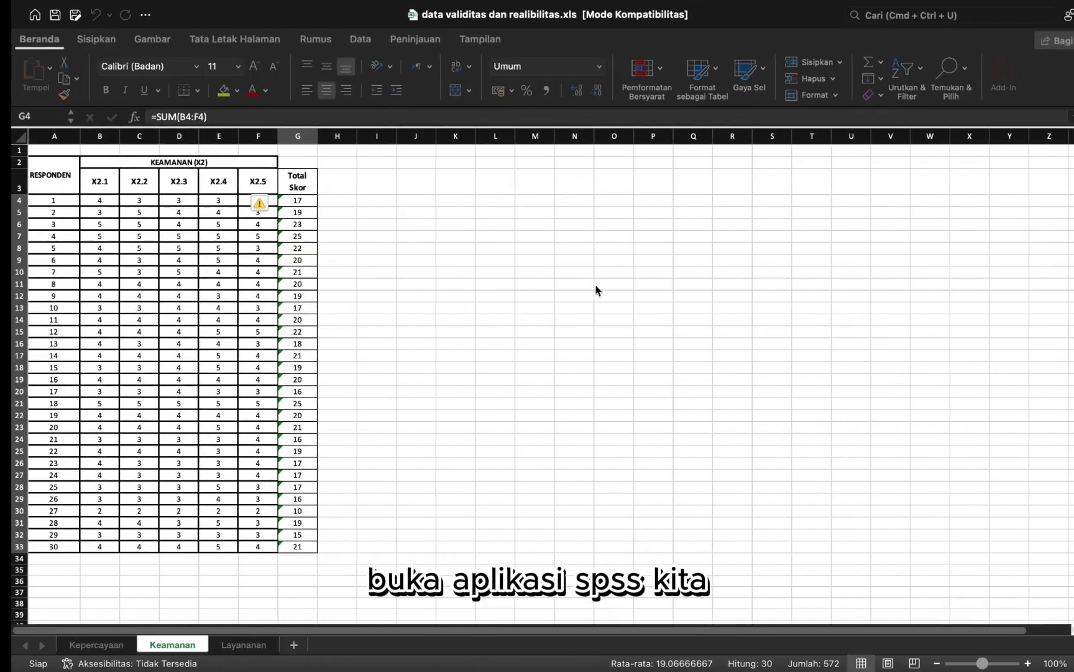
# Switch to SPSS Statistics and show the empty dataset in Data View.
pyautogui.hotkey('ctrl', 'Right')
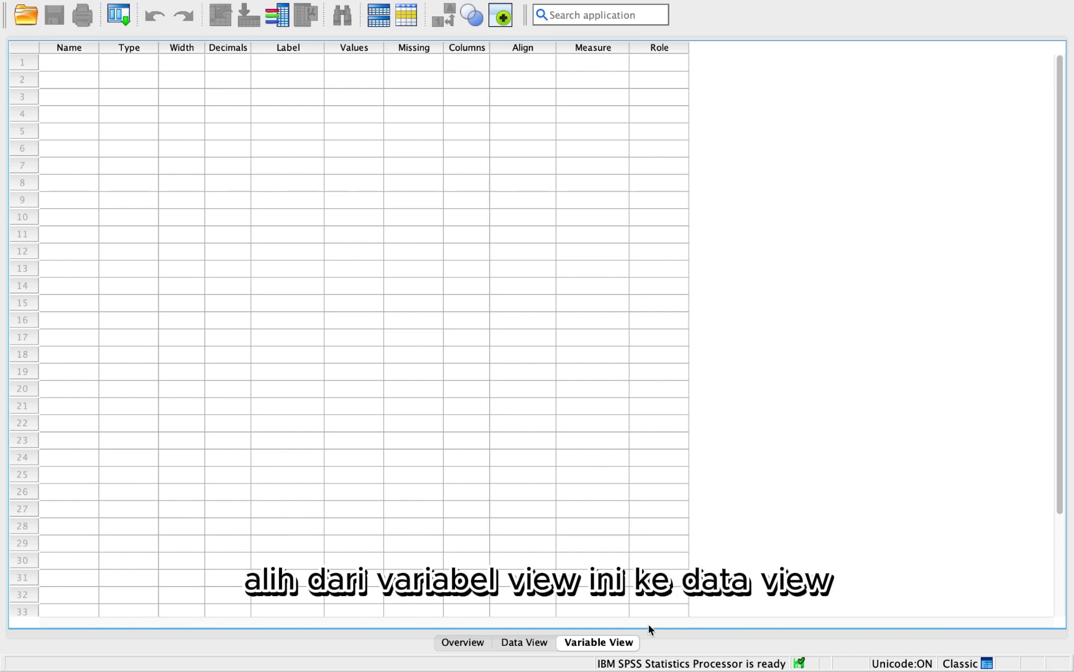
pyautogui.click(524, 642)
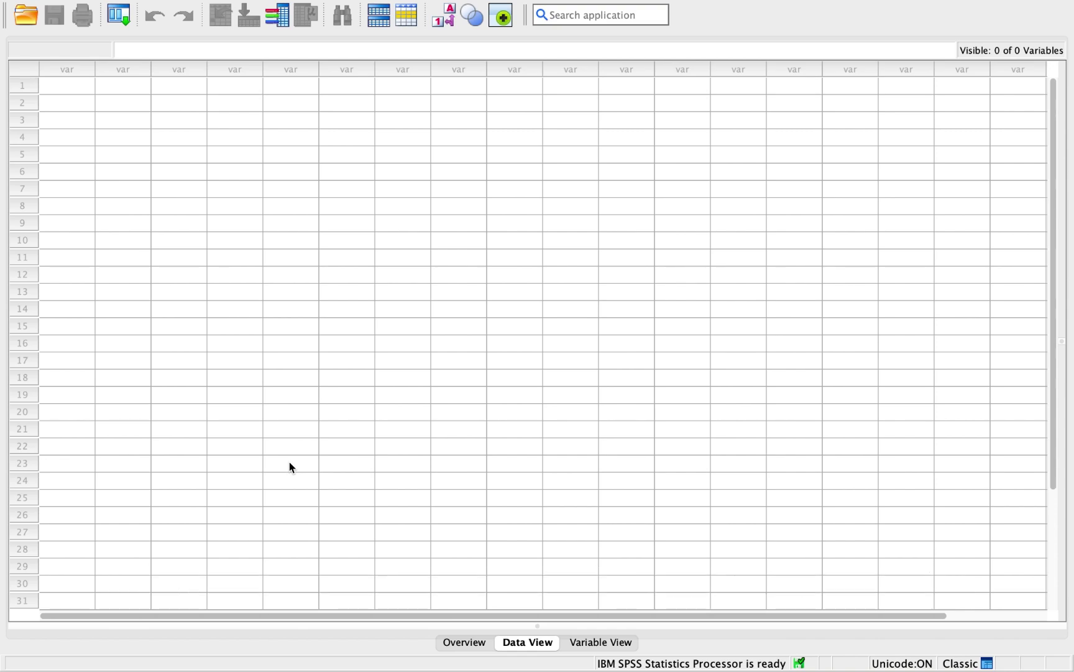
# Switch to Excel and copy the X2.1 to X2.5 and Total Skor values of all 30 respondents, B4:G33, on the Keamanan sheet.
pyautogui.hotkey('ctrl', 'Left')
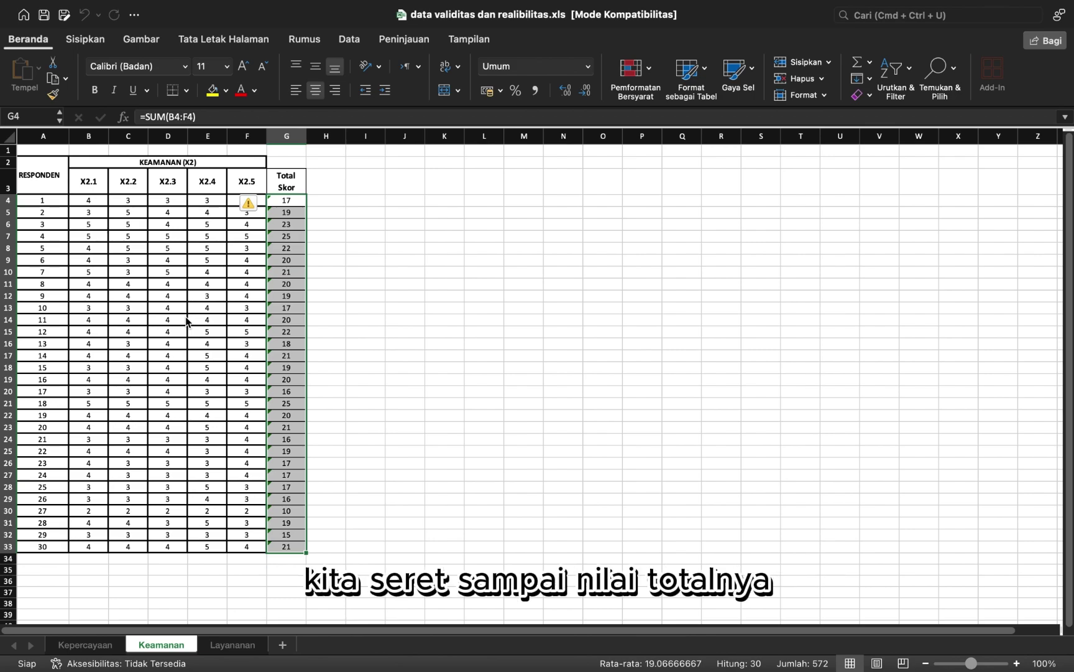
pyautogui.click(85, 202)
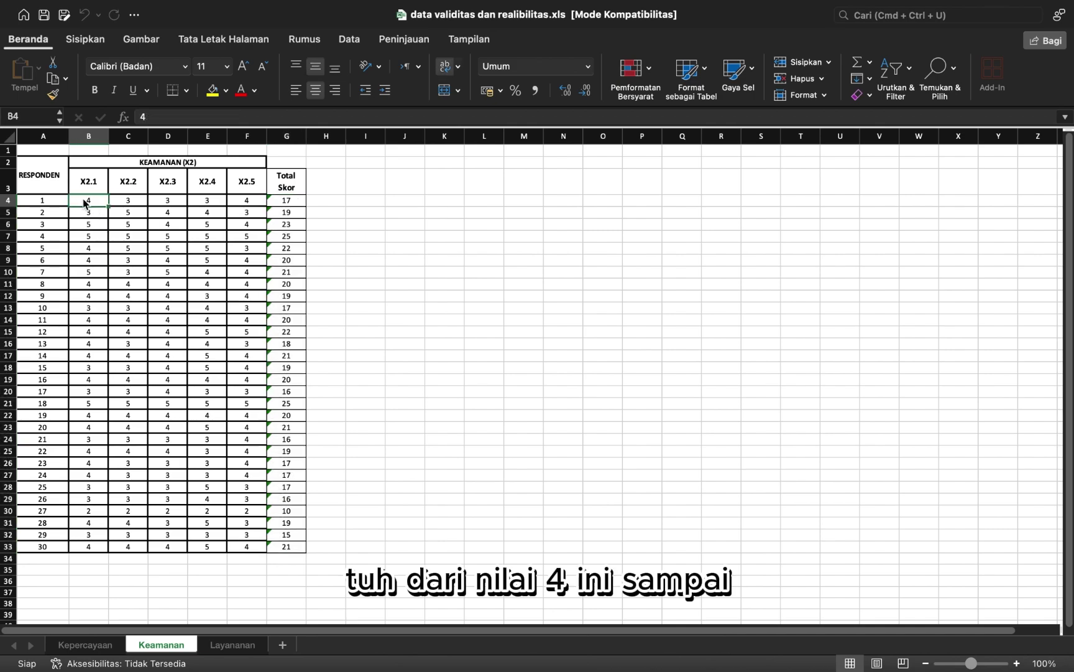
pyautogui.moveTo(85, 203); pyautogui.dragTo(275, 548)
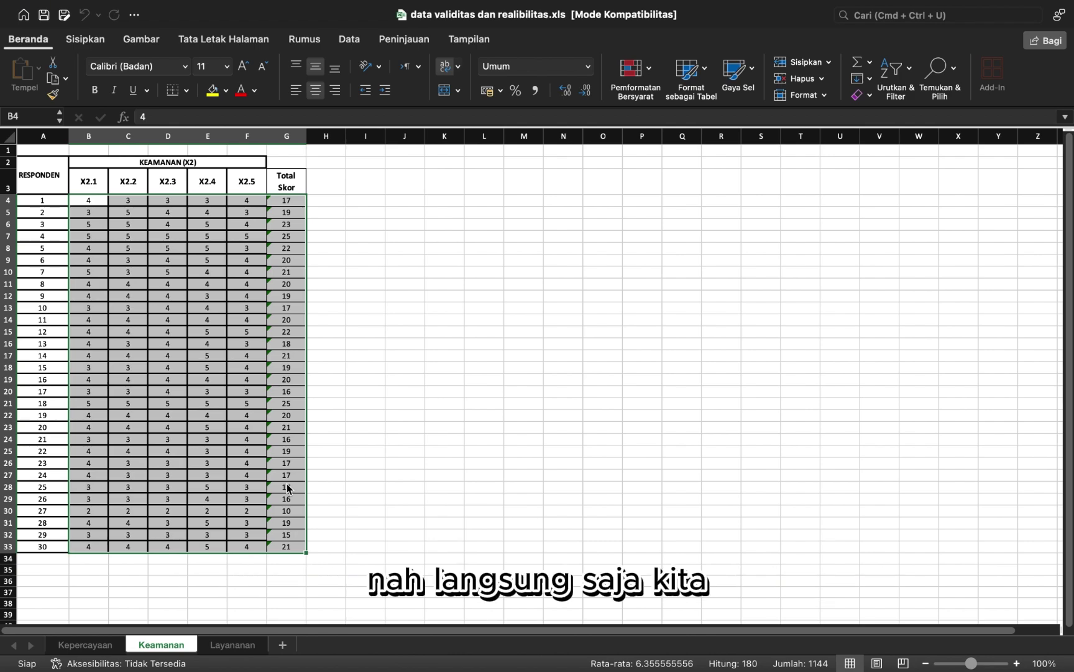
pyautogui.rightClick(258, 350)
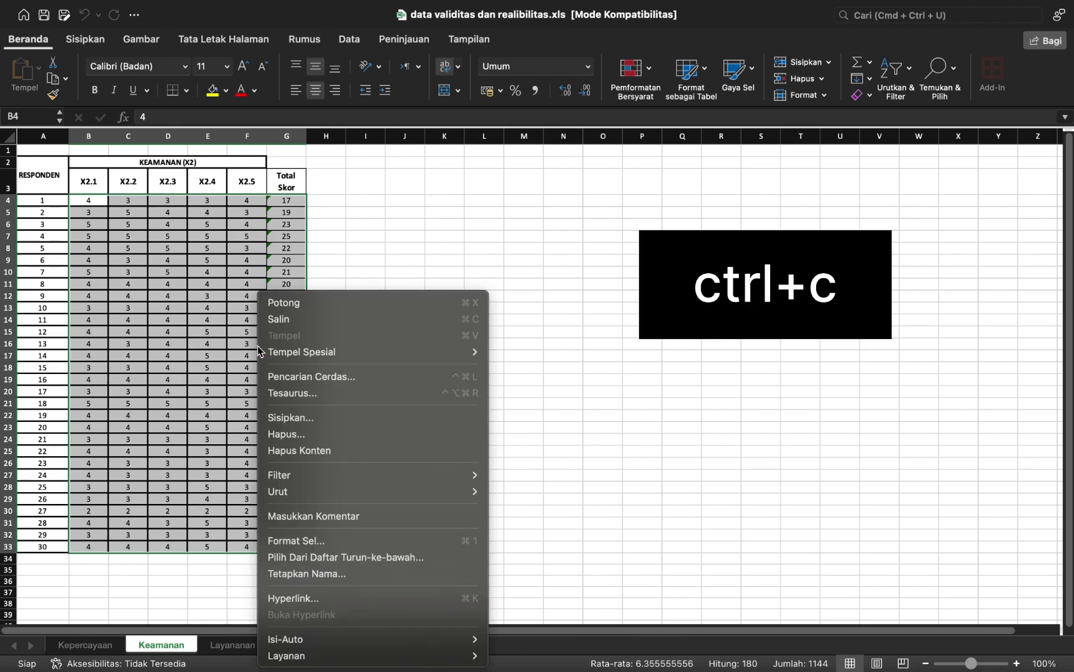
pyautogui.click(276, 321)
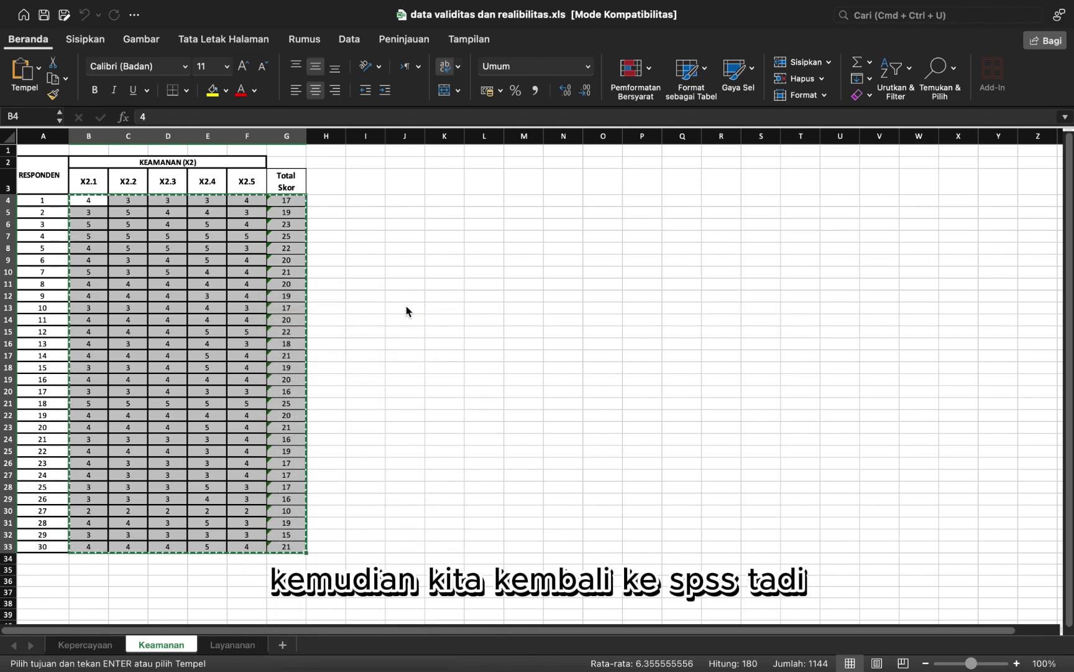
# Switch to SPSS Statistics and paste the copied scores into the dataset, starting at row 1 of the first column.
pyautogui.hotkey('ctrl', 'Right')
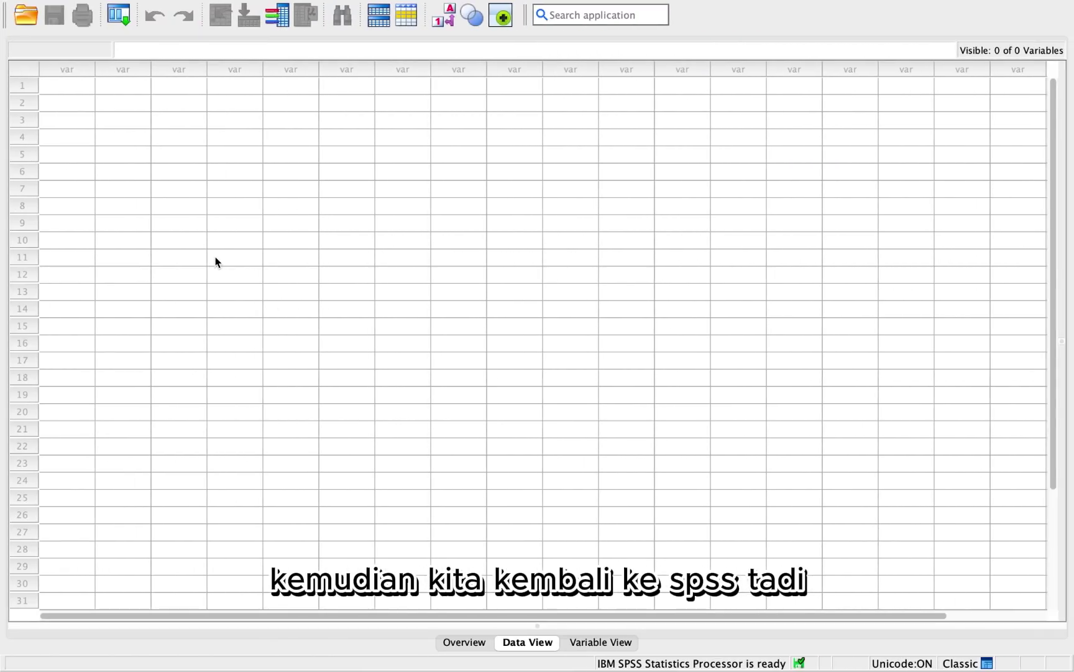
pyautogui.click(81, 91)
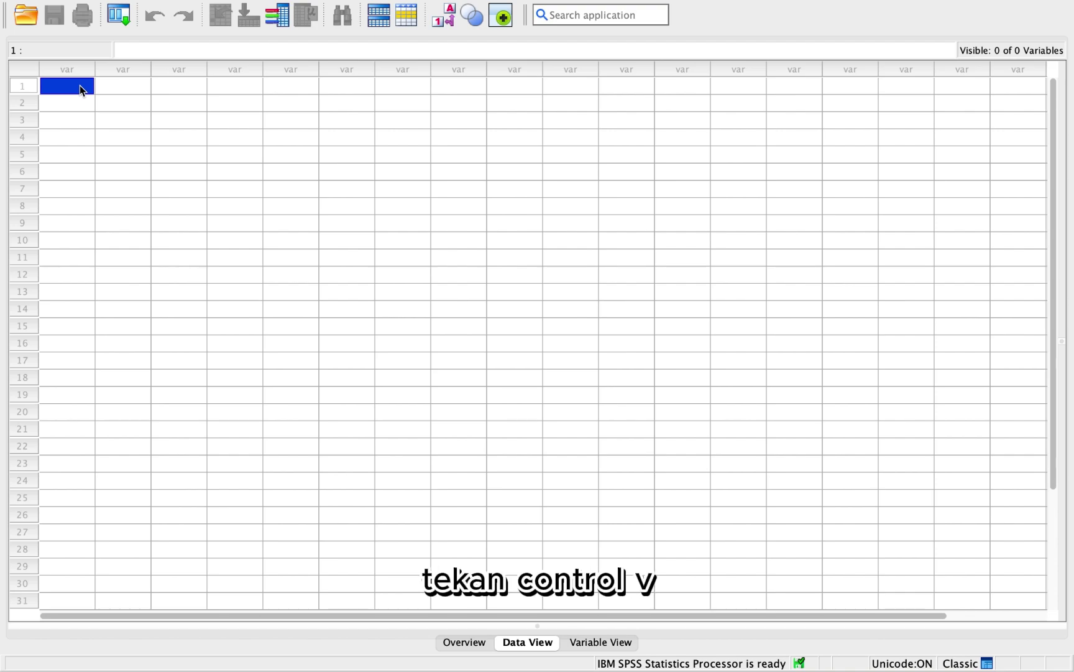
pyautogui.hotkey('ctrl', 'v')
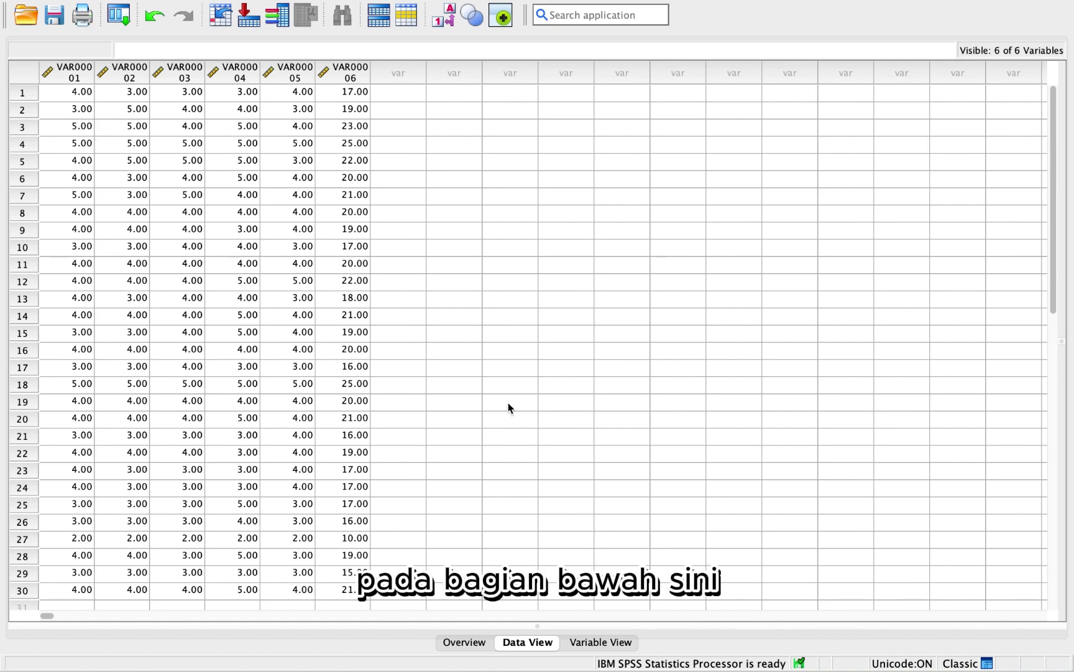
# In Variable View, replace all occurrences of VAR0000 in the Name column with X and close Find and Replace.
pyautogui.click(611, 643)
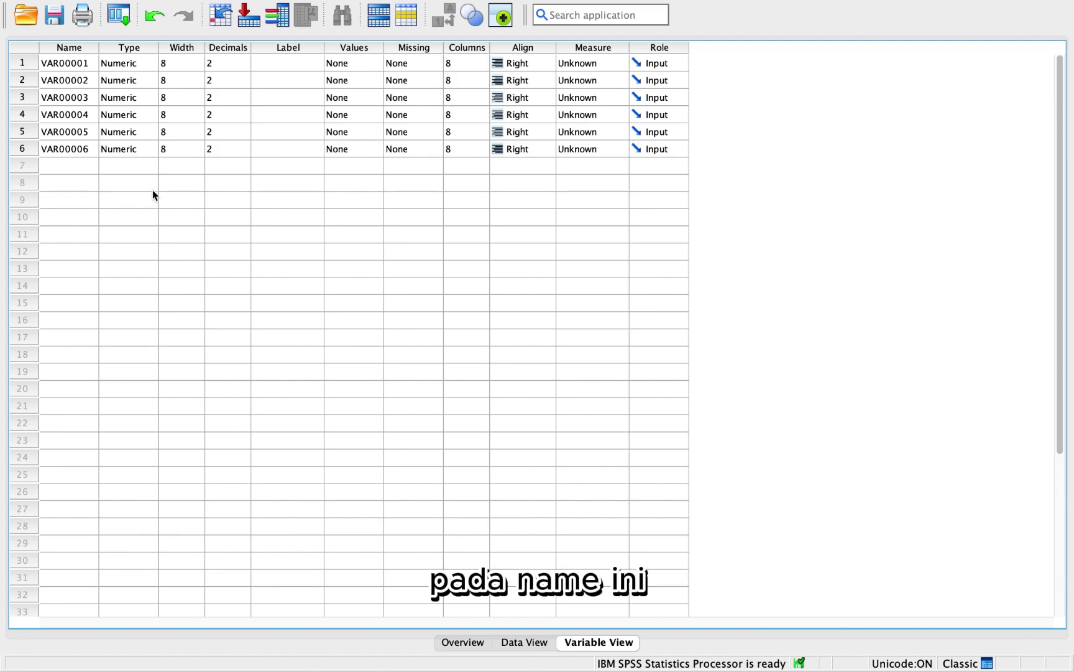
pyautogui.click(69, 48)
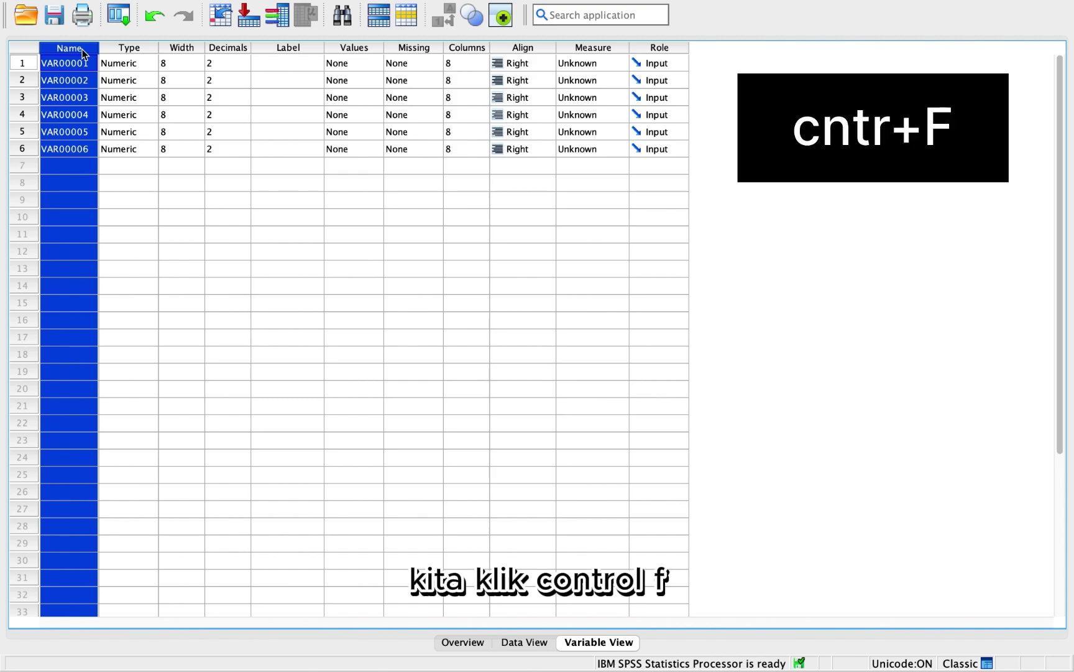
pyautogui.hotkey('ctrl', 'f')
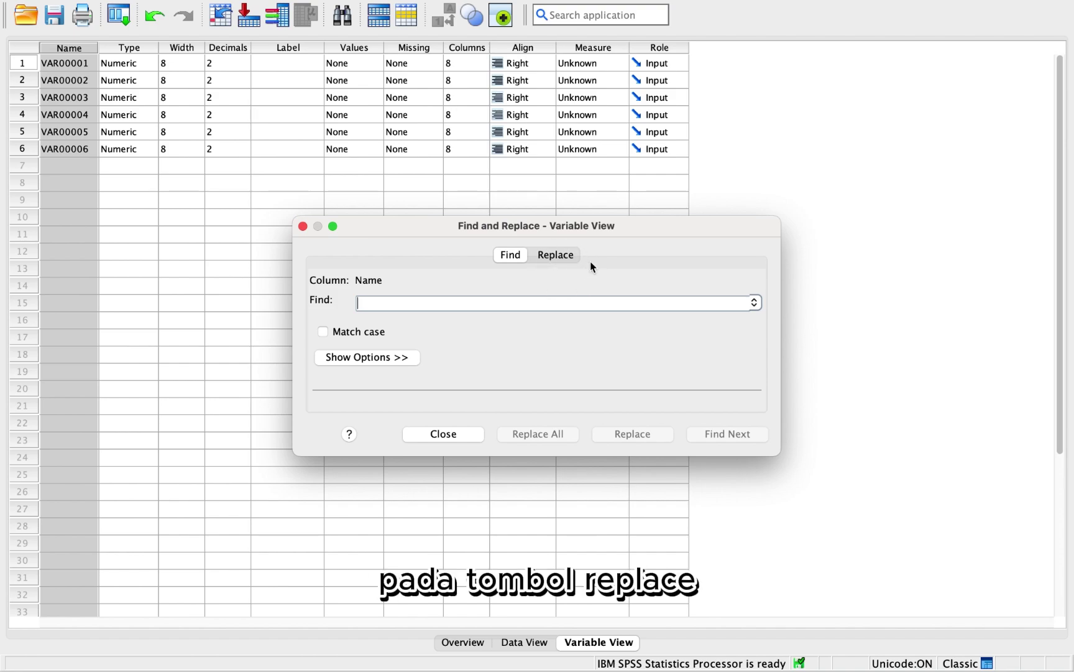
pyautogui.click(556, 256)
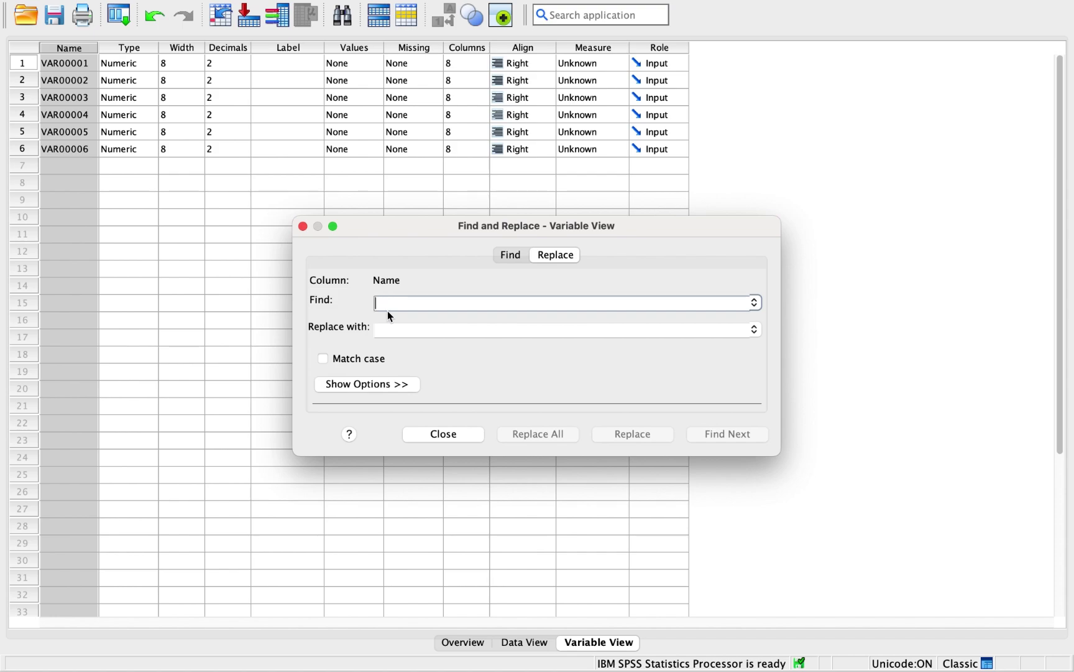
pyautogui.write('VA')
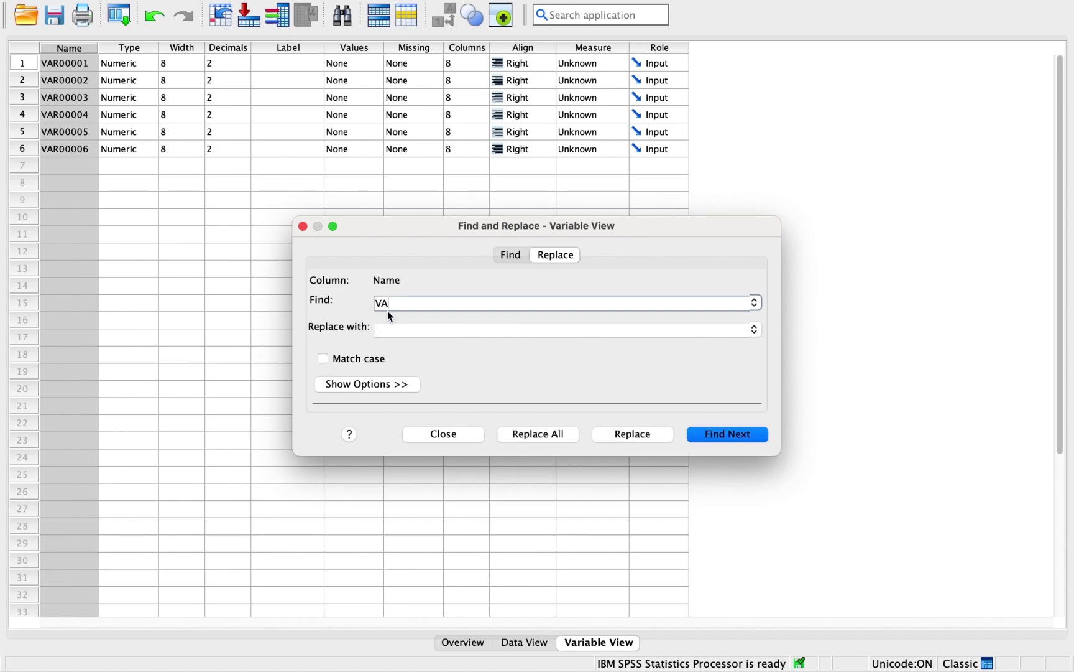
pyautogui.write('R0000')
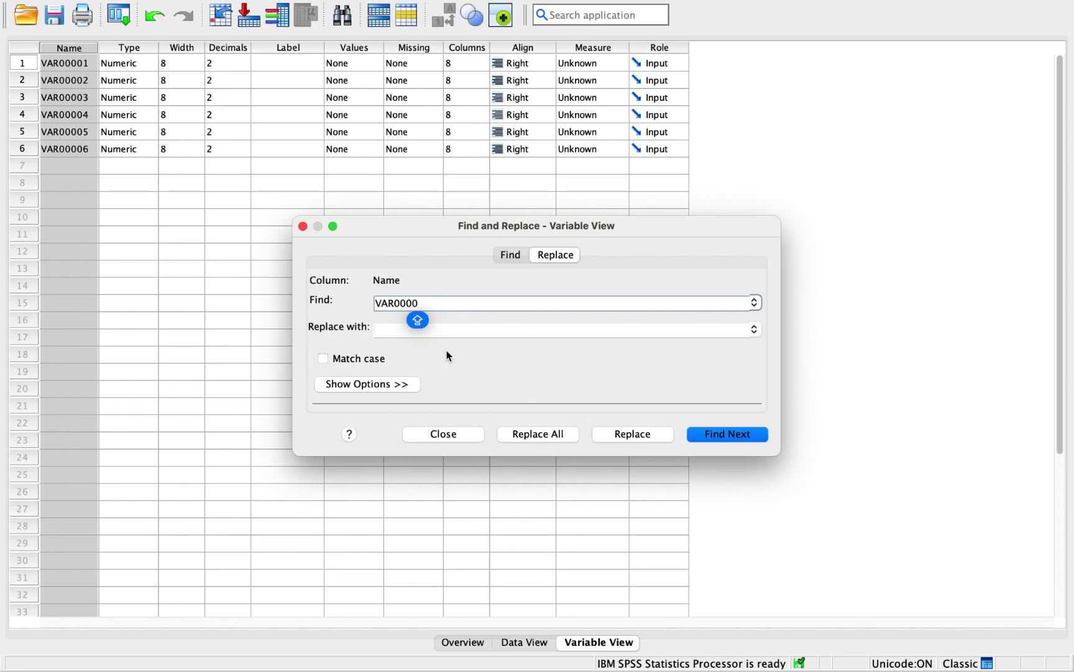
pyautogui.click(389, 334)
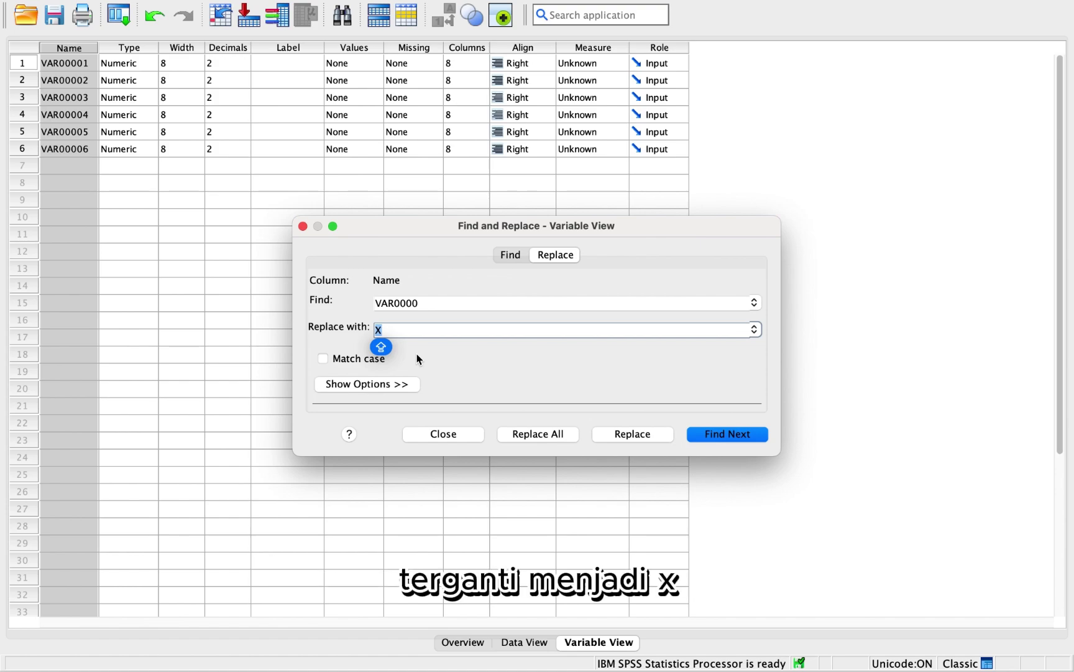
pyautogui.click(546, 434)
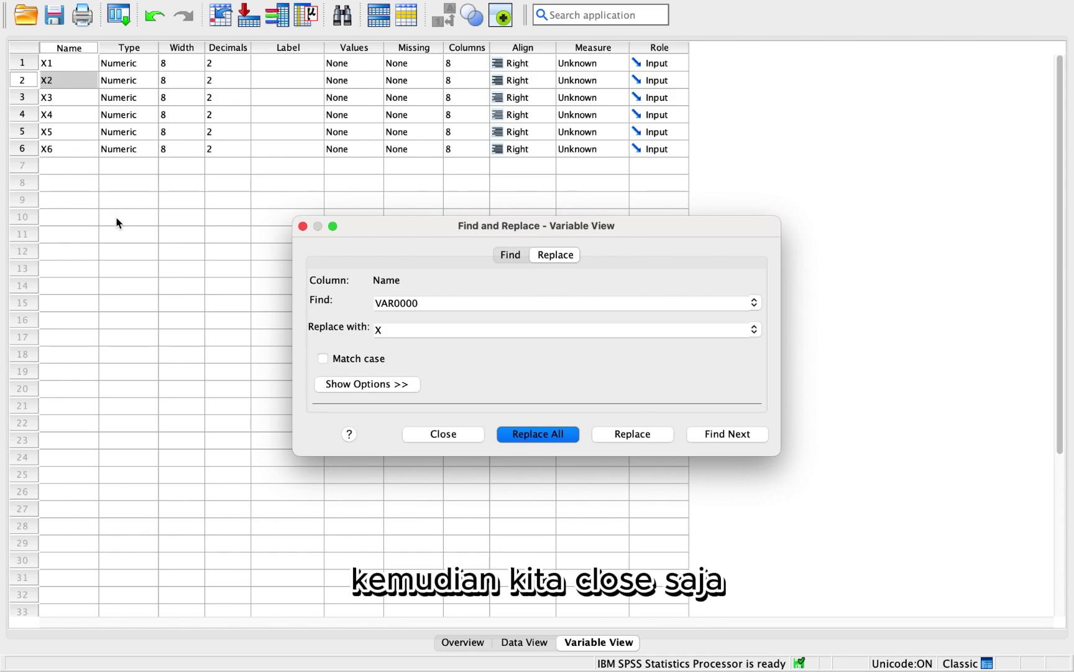
pyautogui.click(434, 435)
# Rename the sixth variable as TOTAL and return to Data View.
pyautogui.doubleClick(68, 148)
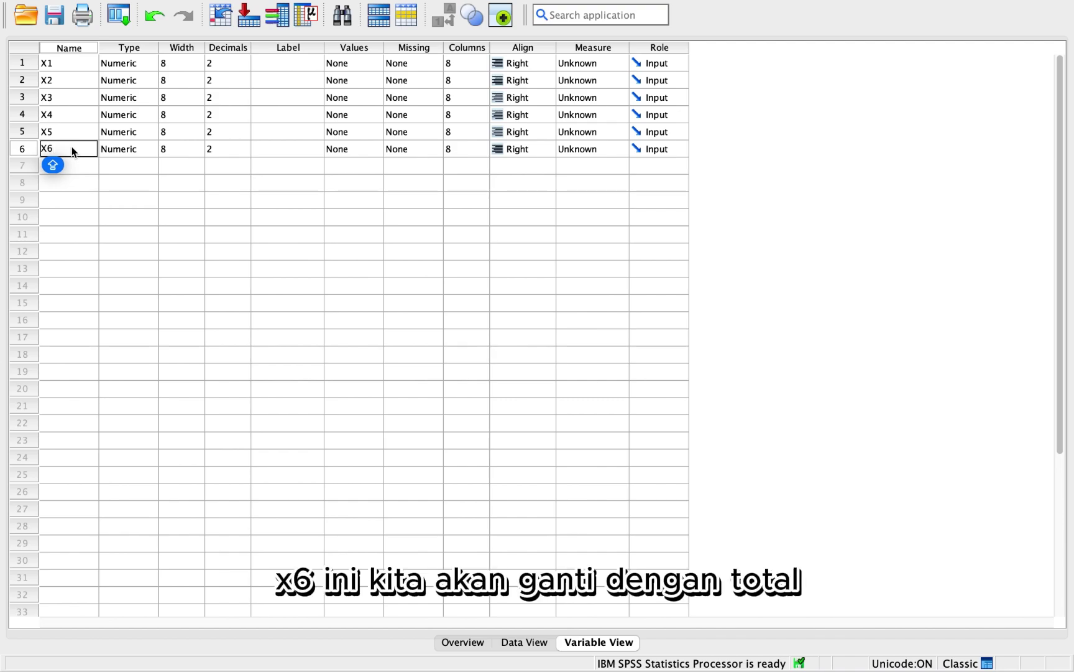
pyautogui.press('BackSpace')
pyautogui.press('BackSpace')
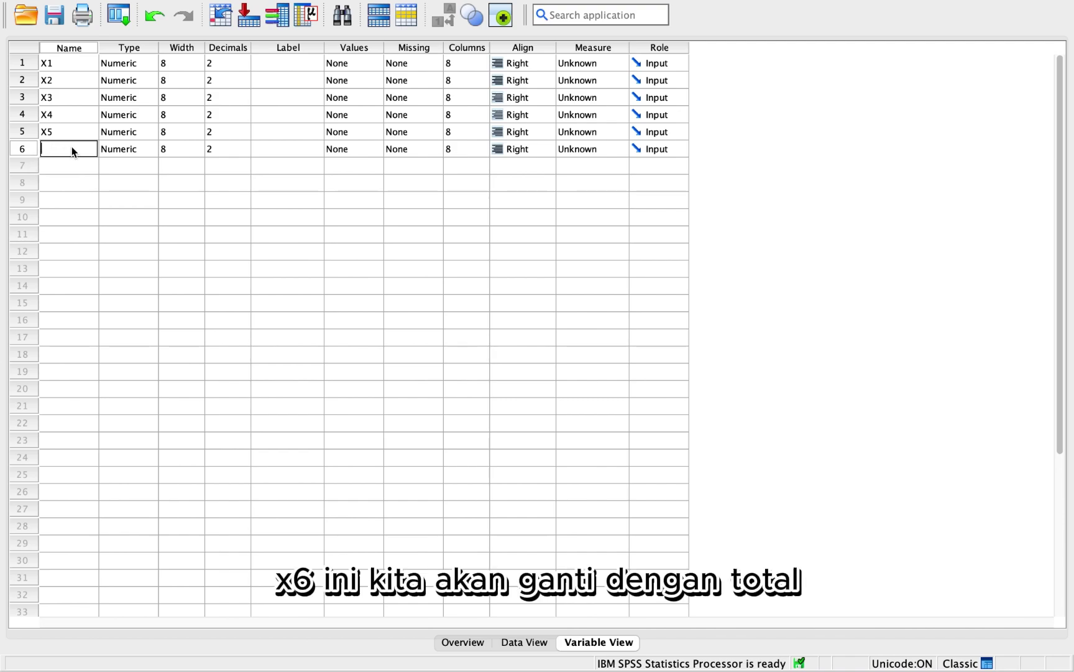
pyautogui.press('capslock')
pyautogui.write('TOTAL')
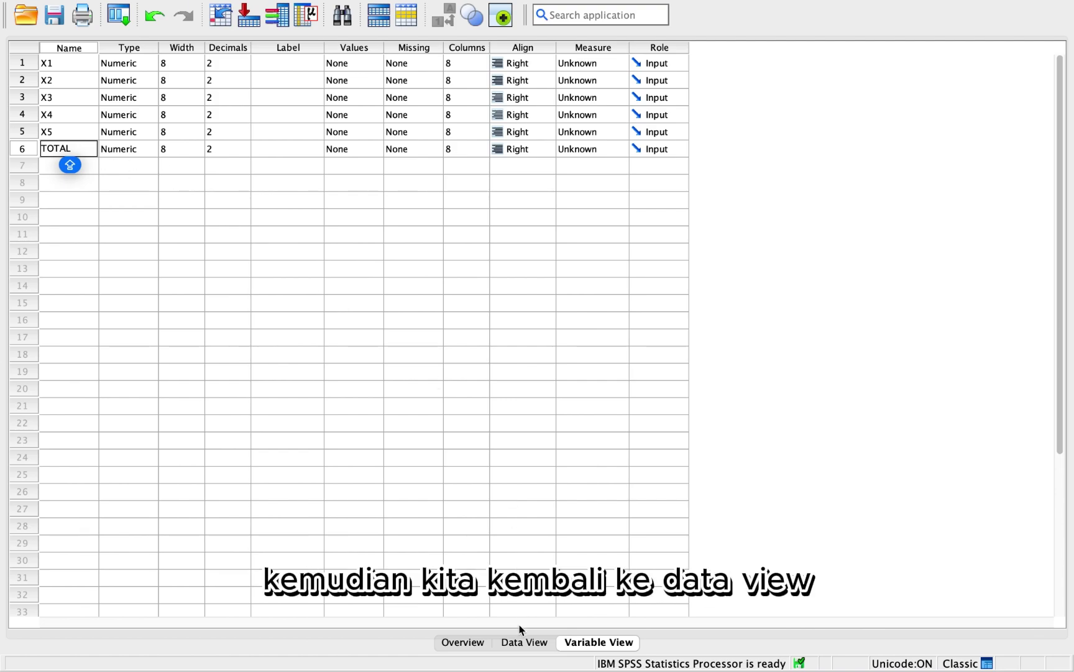
pyautogui.click(537, 646)
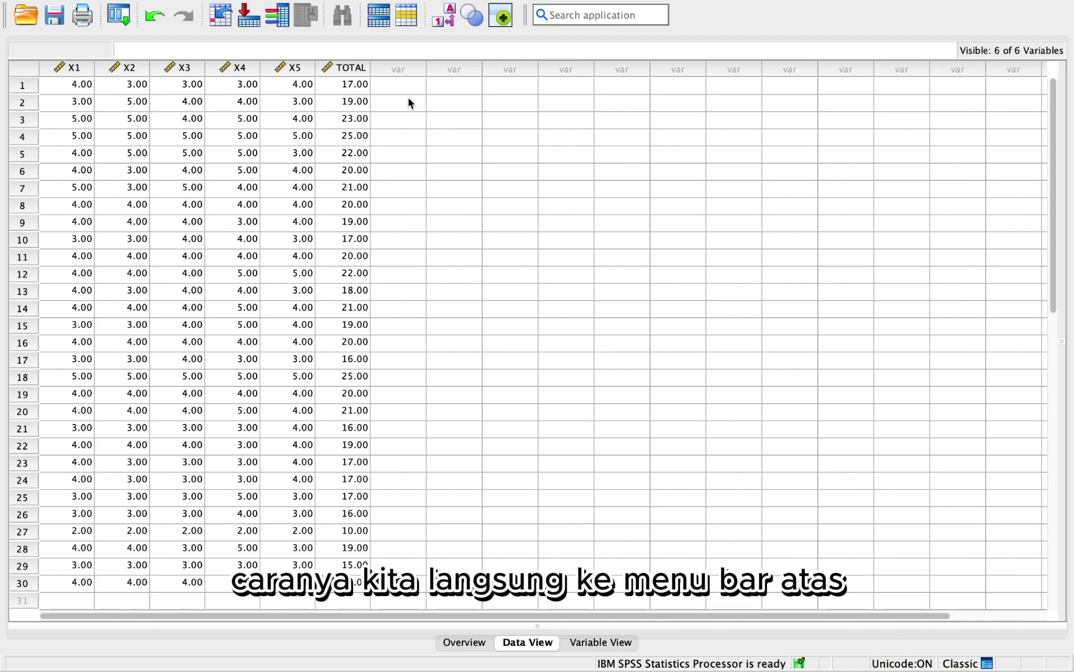
# Run a bivariate Pearson correlation with two-tailed significance on X1 to X5 and TOTAL.
pyautogui.moveTo(350, 3)
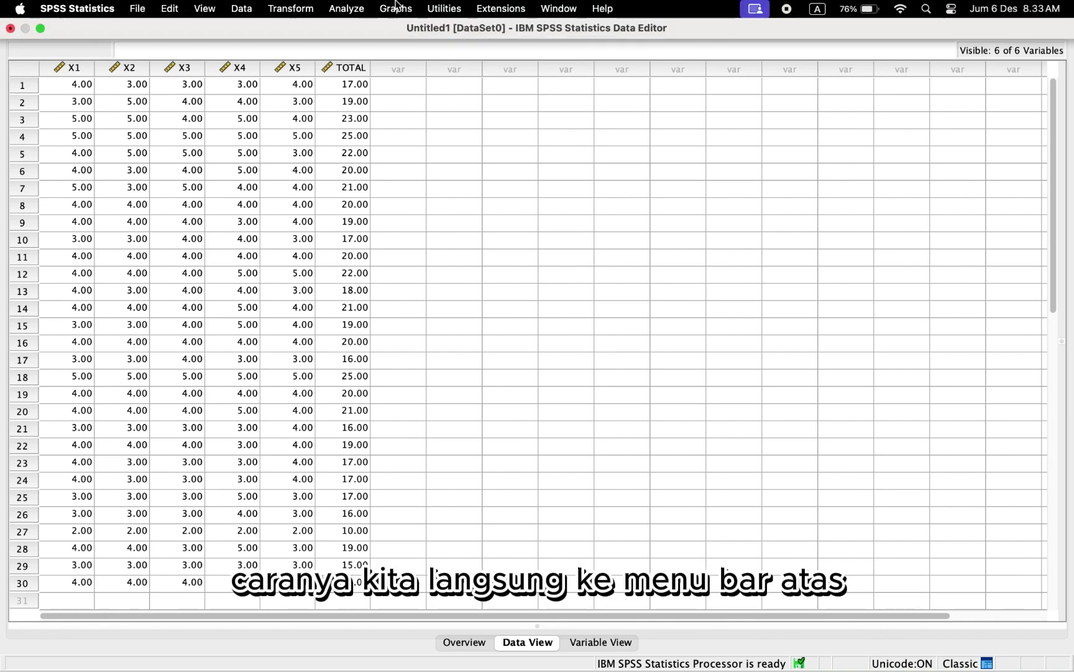
pyautogui.click(355, 12)
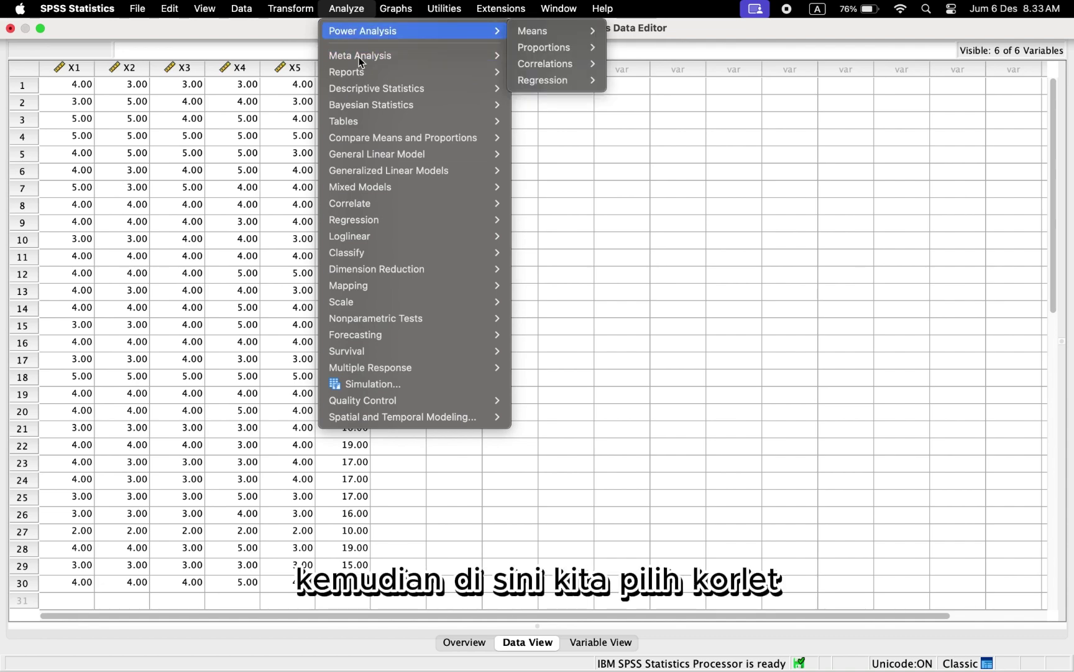
pyautogui.moveTo(353, 203)
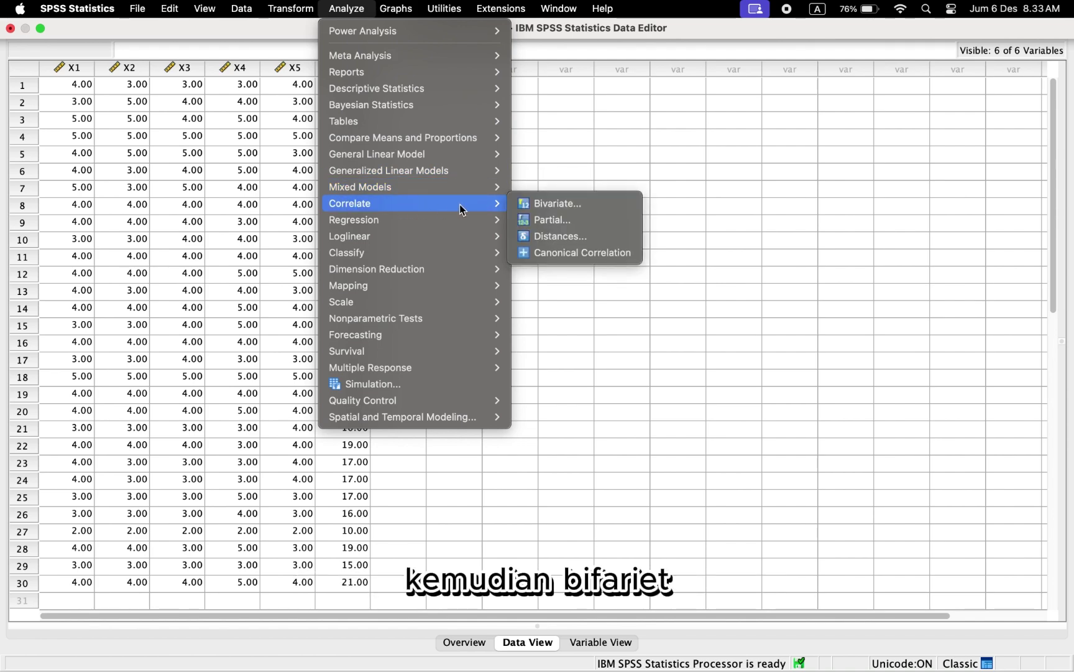
pyautogui.click(534, 202)
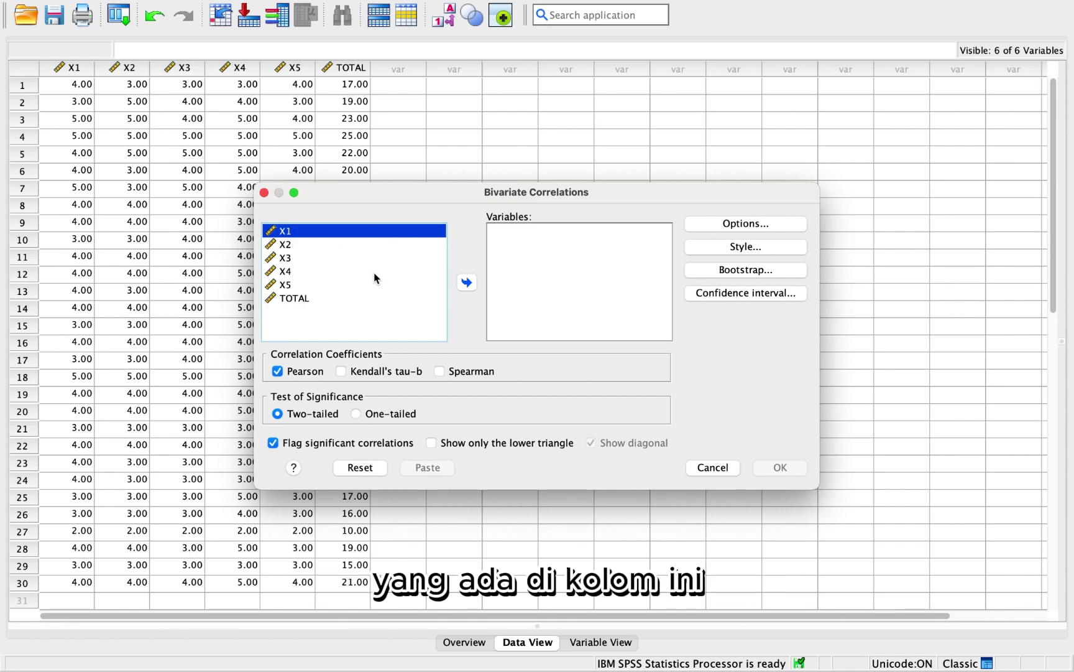
pyautogui.click(352, 234)
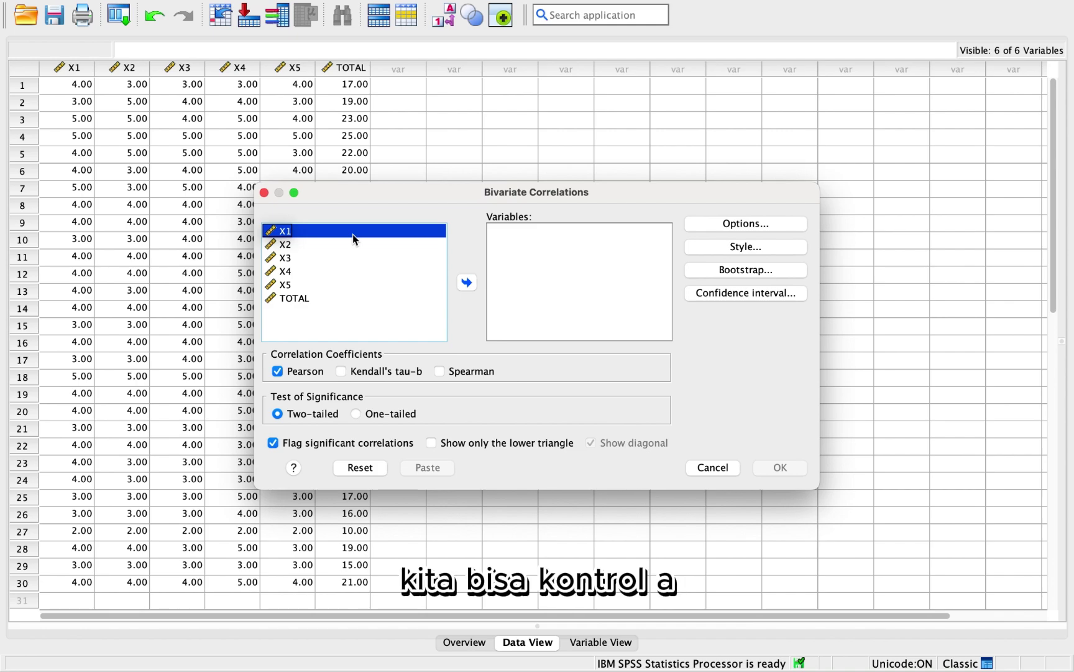
pyautogui.hotkey('ctrl', 'a')
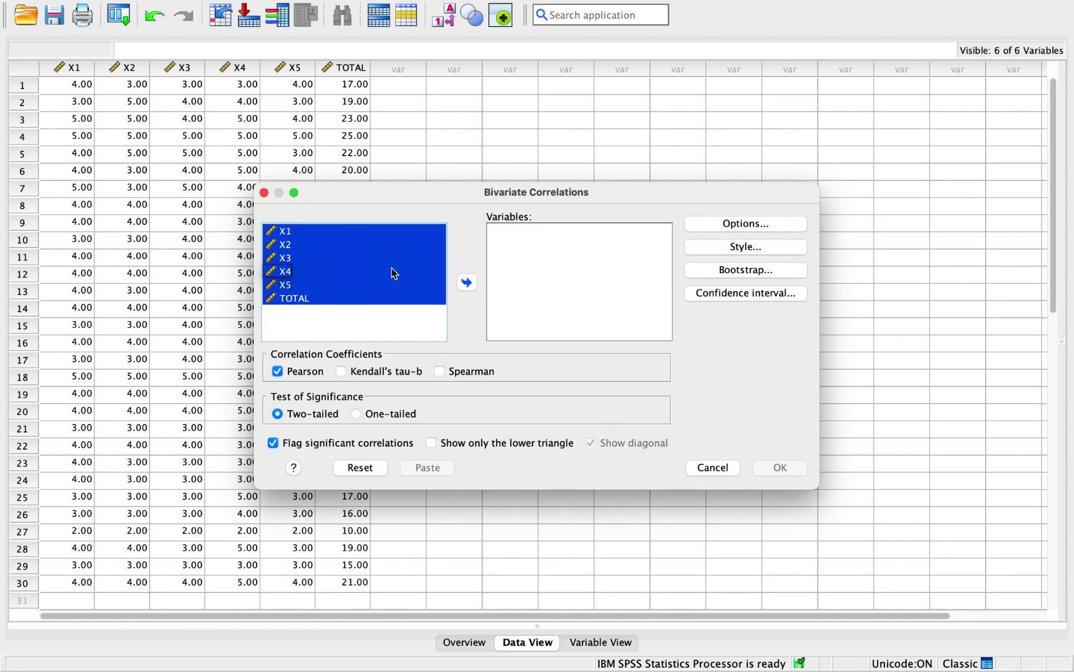
pyautogui.hotkey('shift', 'Down')
pyautogui.moveTo(388, 289); pyautogui.dragTo(540, 281)
pyautogui.click(467, 283)
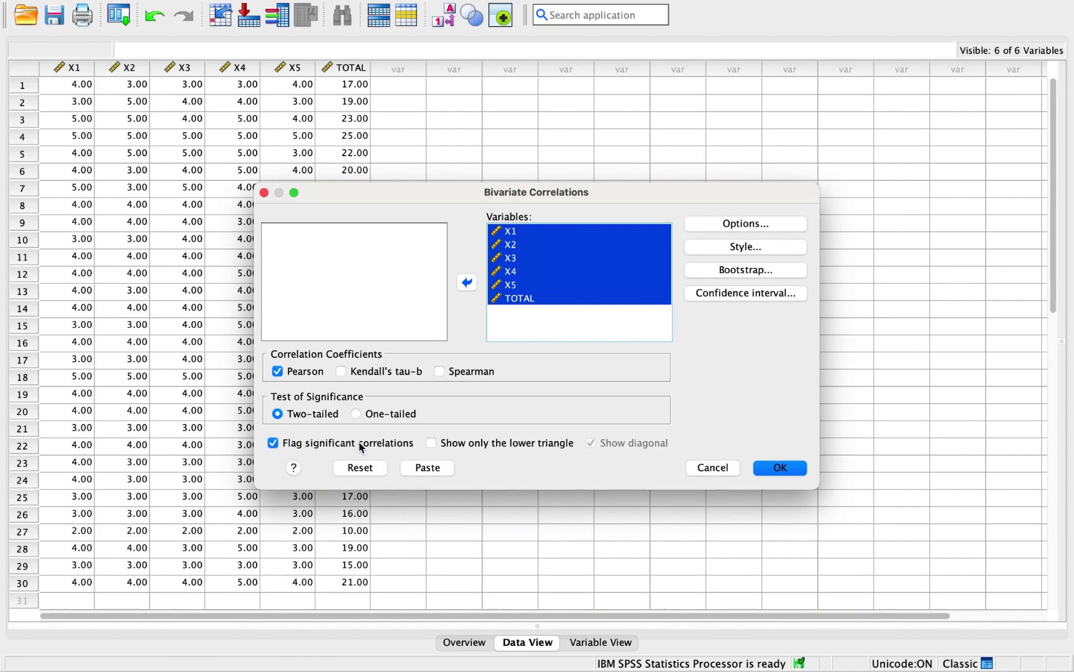
pyautogui.click(780, 467)
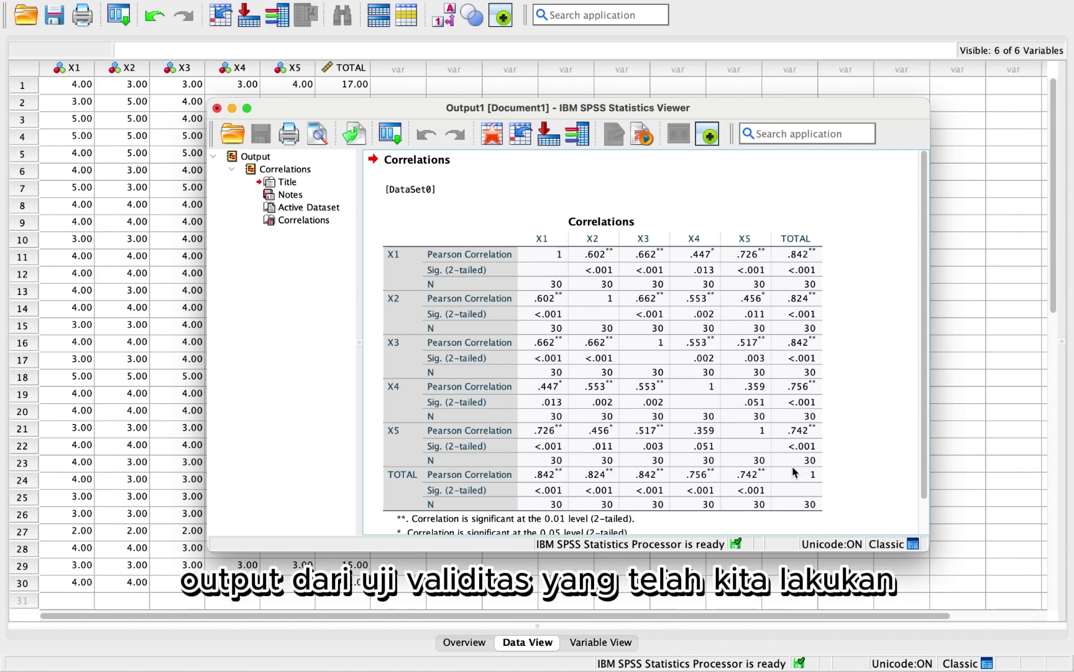
# Examine the Correlations output table, including the TOTAL column and the significance notes beneath it.
pyautogui.click(819, 348)
pyautogui.scroll(-2, 819, 348)
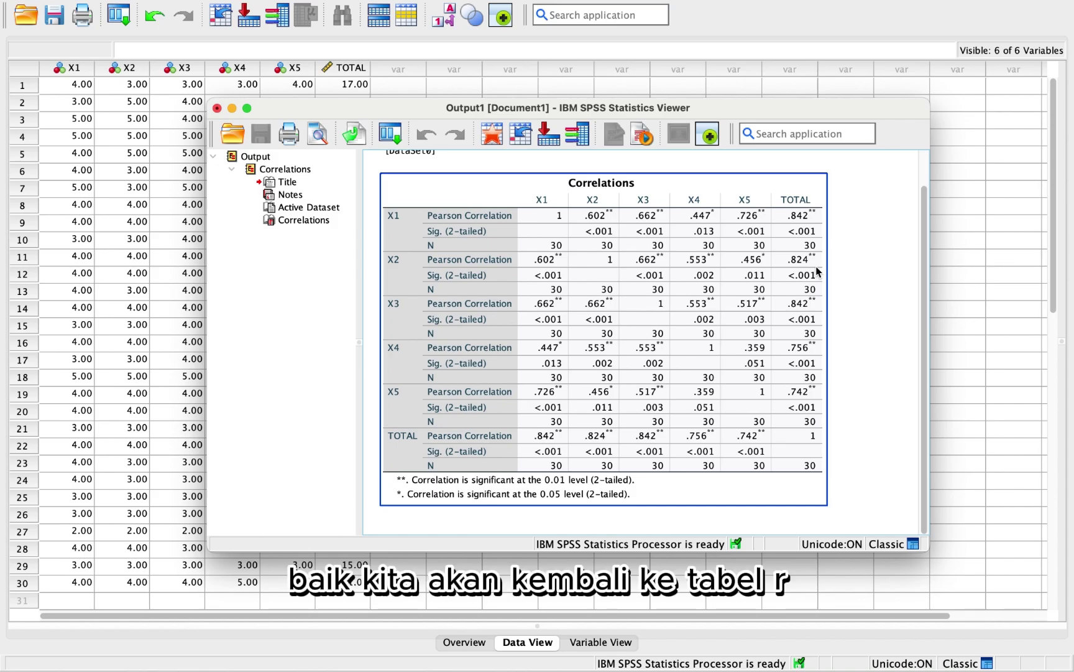
# Switch to the r table document and highlight the critical value for df 28 at the 0.05 two-tailed significance level.
pyautogui.hotkey('ctrl', 'Left')
pyautogui.hotkey('ctrl', 'Left')
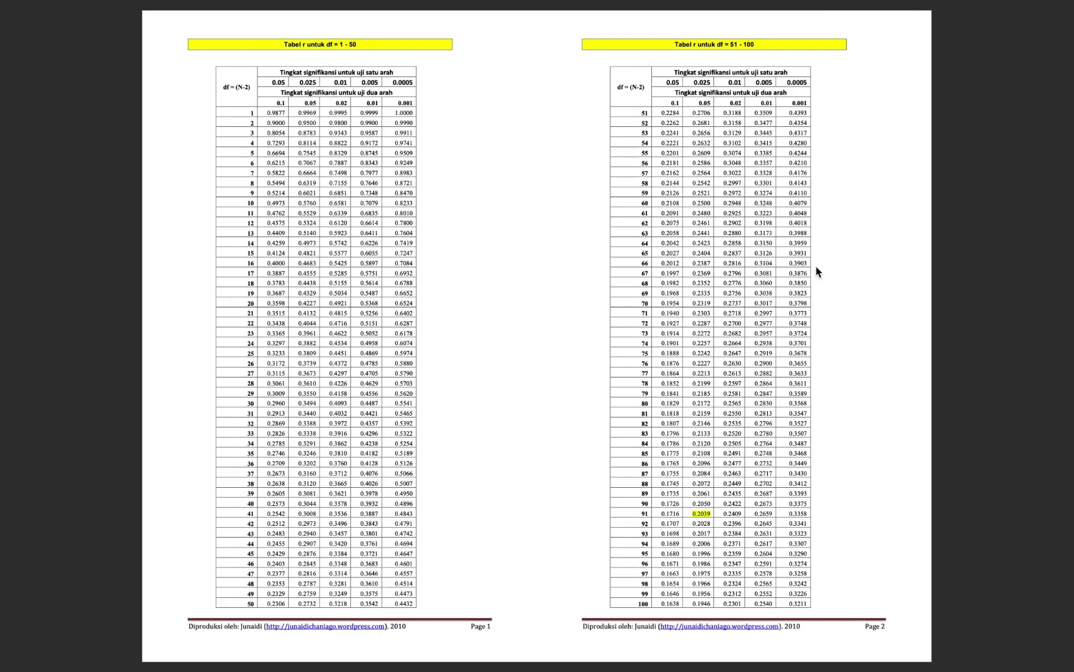
pyautogui.scroll(2, 162, 106)
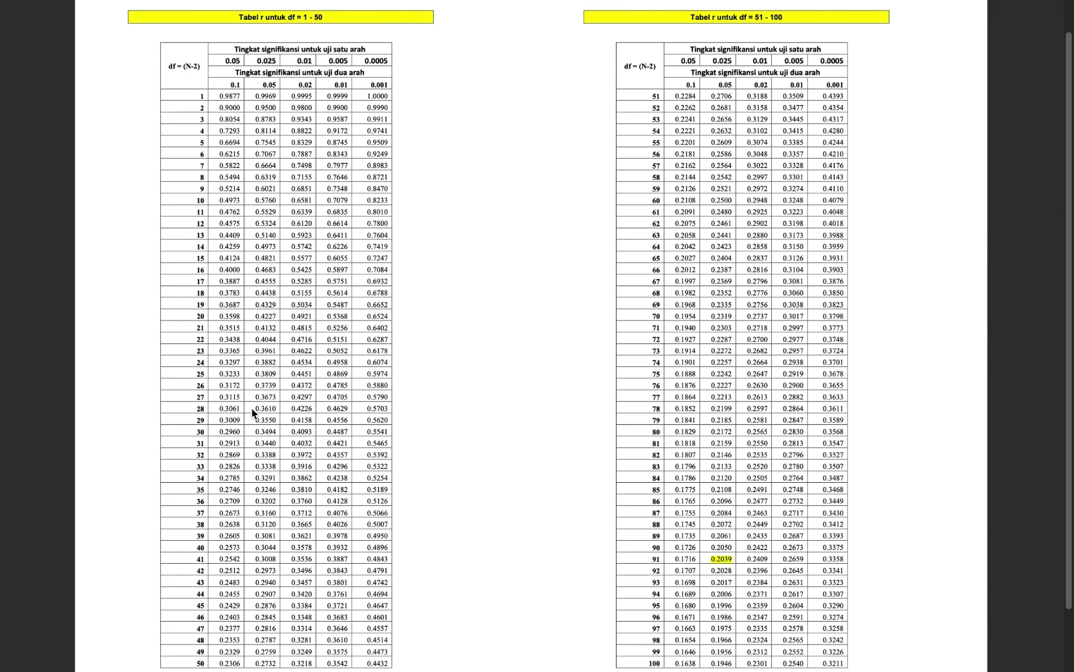
pyautogui.moveTo(253, 411); pyautogui.dragTo(282, 411)
pyautogui.scroll(-1, 282, 411)
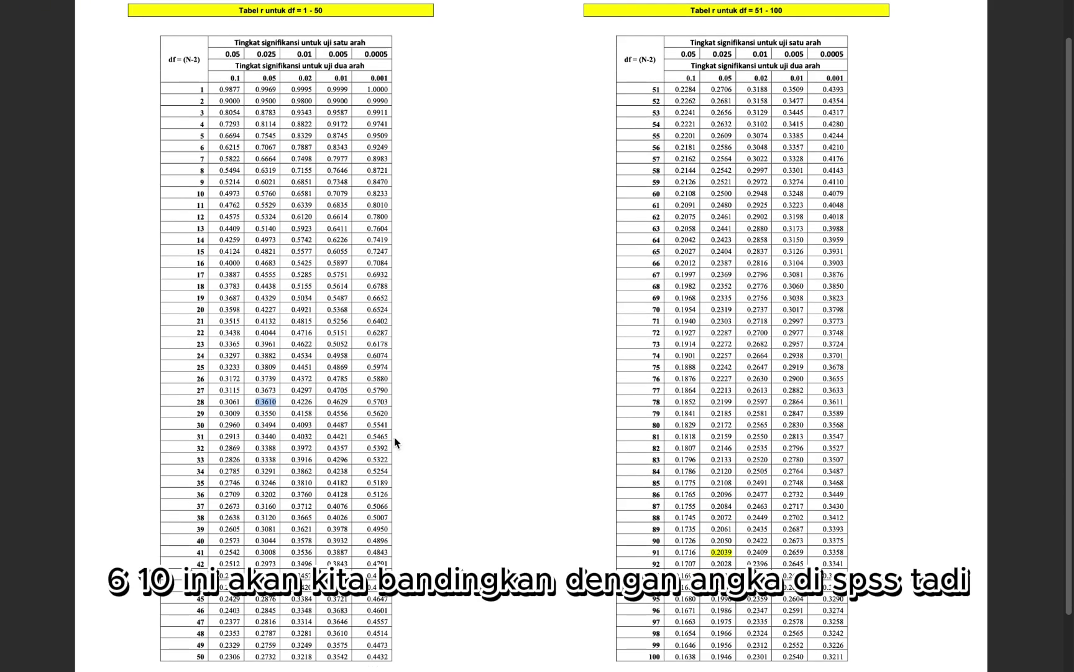
# Return to the SPSS output and compare the items' Pearson correlations in the TOTAL column with the r table value.
pyautogui.hotkey('ctrl', 'Right')
pyautogui.hotkey('ctrl', 'Right')
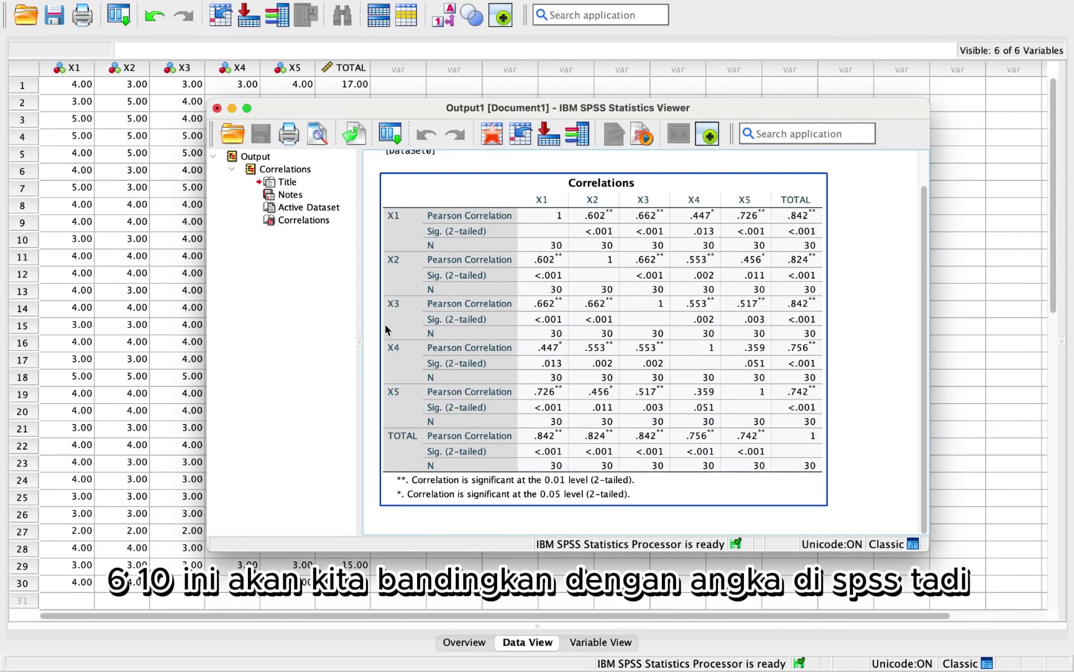
pyautogui.click(860, 203)
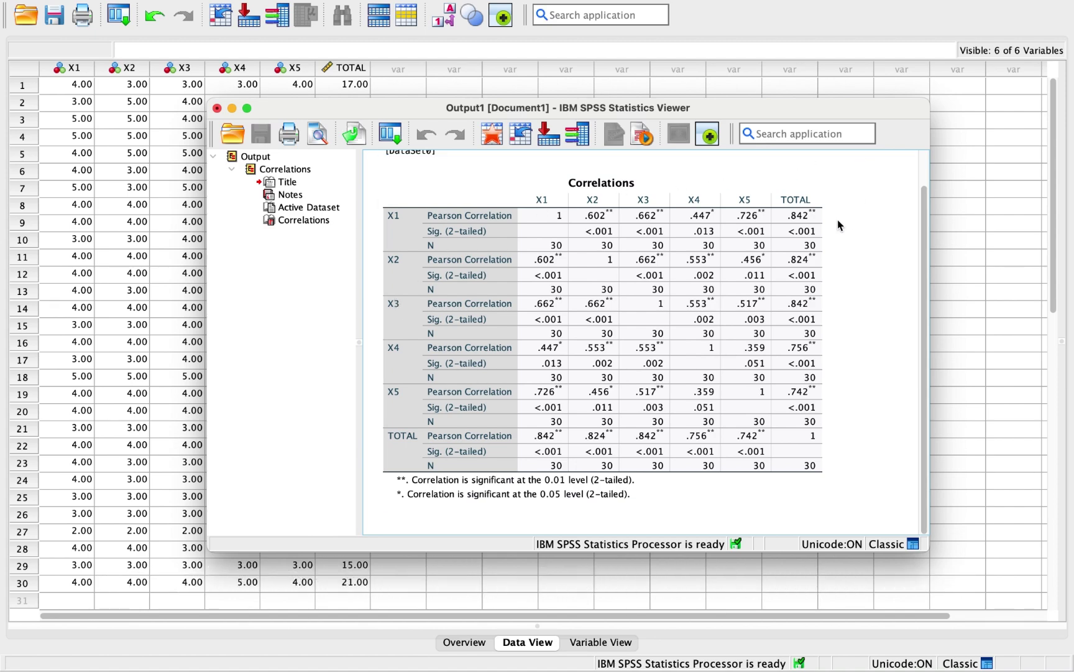
pyautogui.click(820, 230)
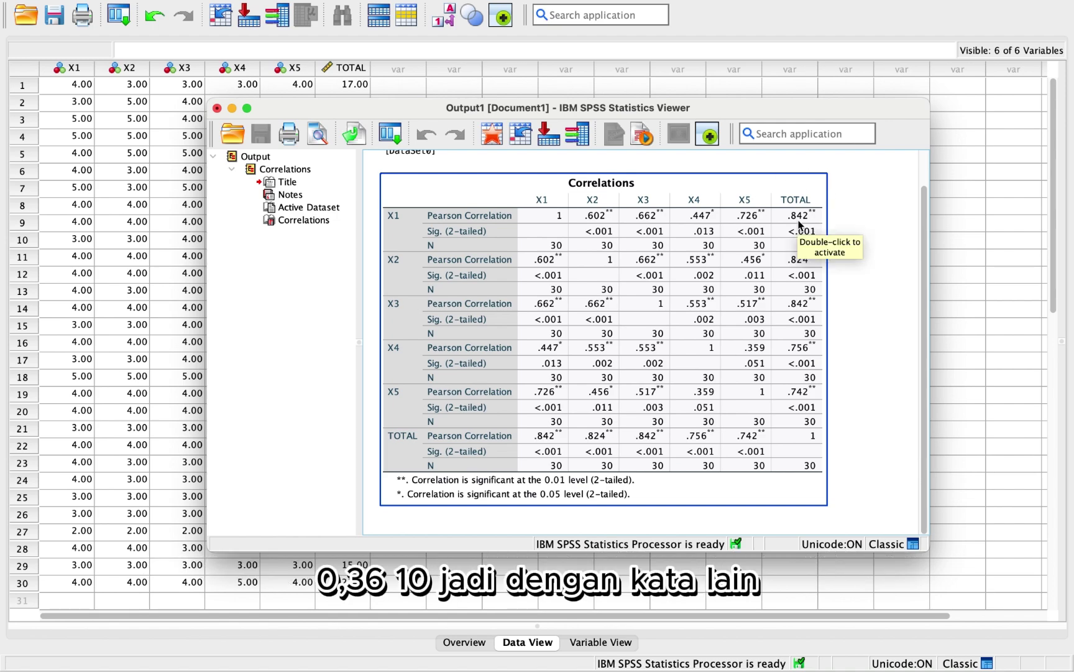
pyautogui.click(849, 228)
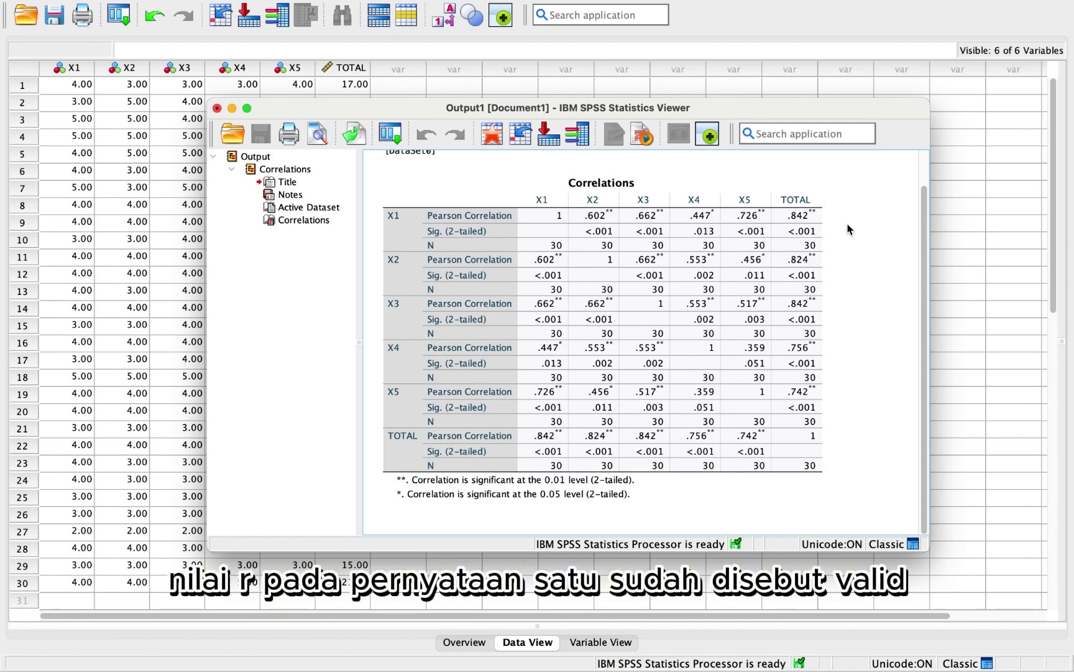
pyautogui.click(822, 240)
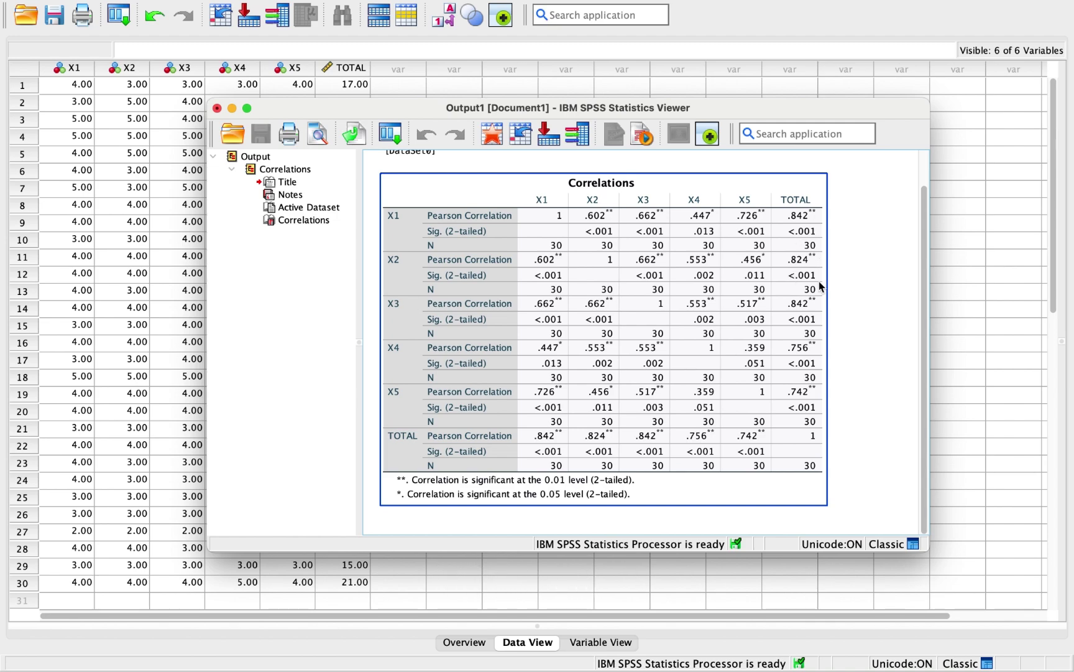
pyautogui.click(833, 268)
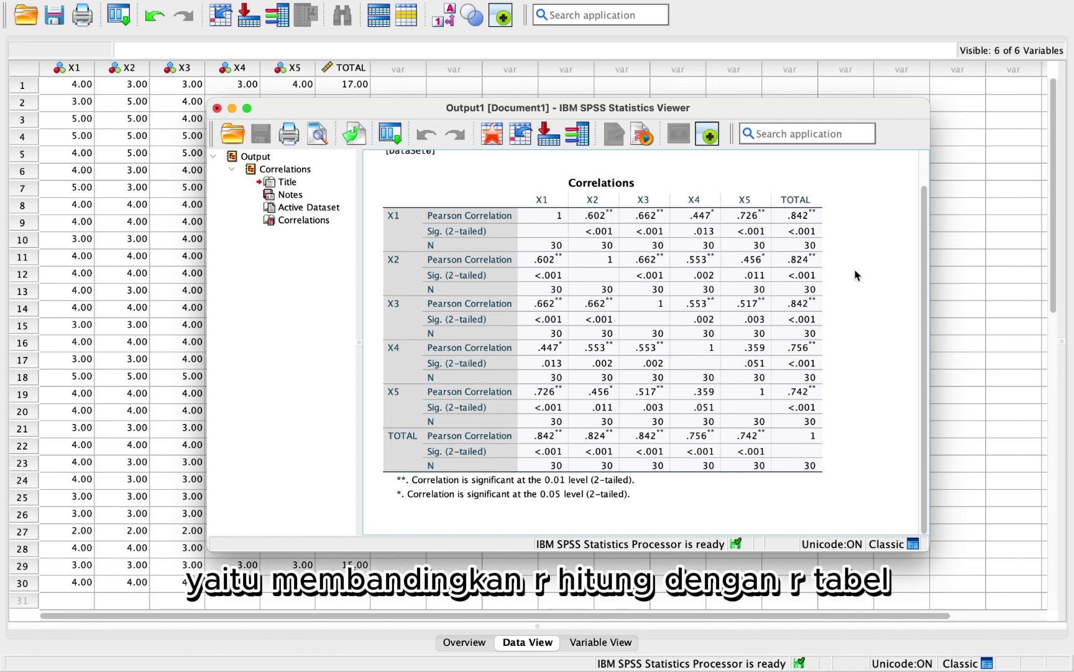
pyautogui.click(544, 287)
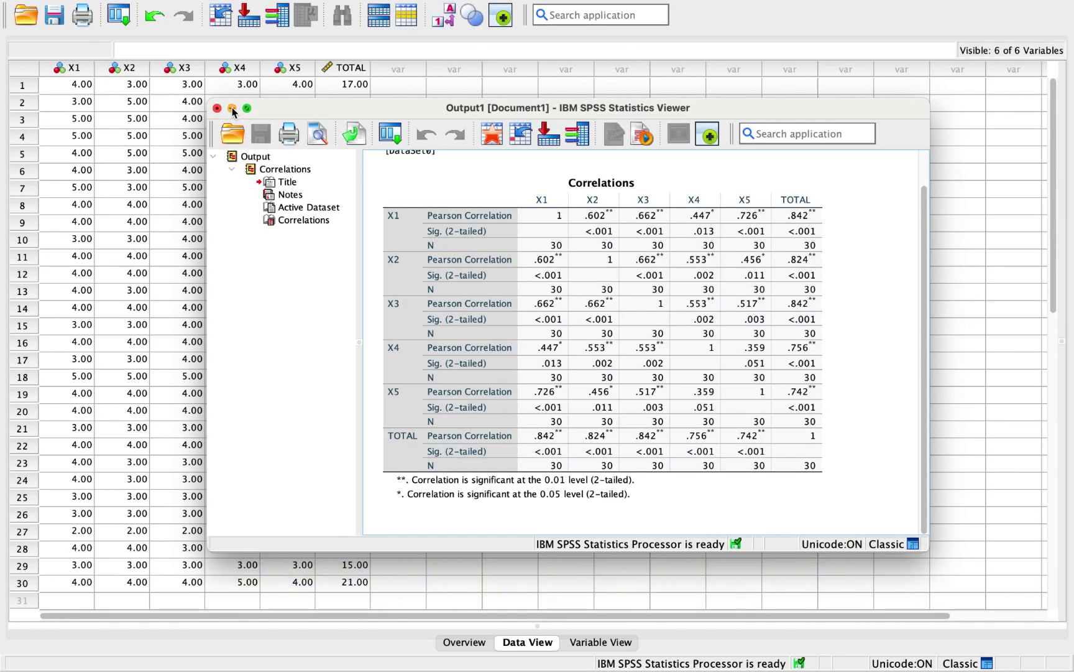
# Minimize the output viewer and add X1 to X5 as the items of a scale Reliability Analysis.
pyautogui.click(232, 110)
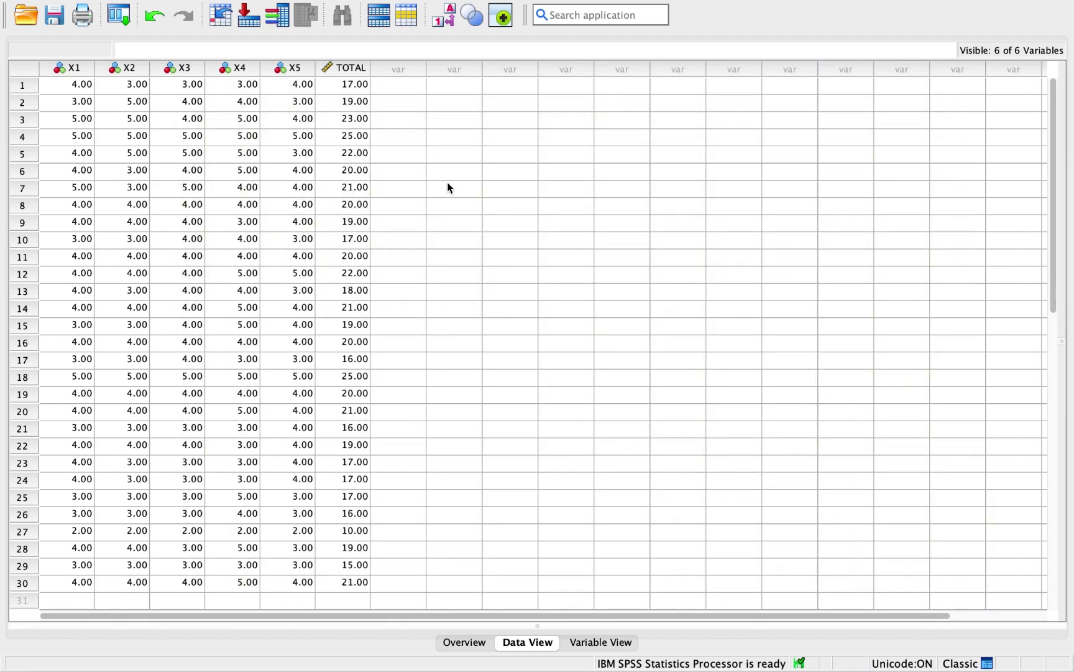
pyautogui.moveTo(374, 29)
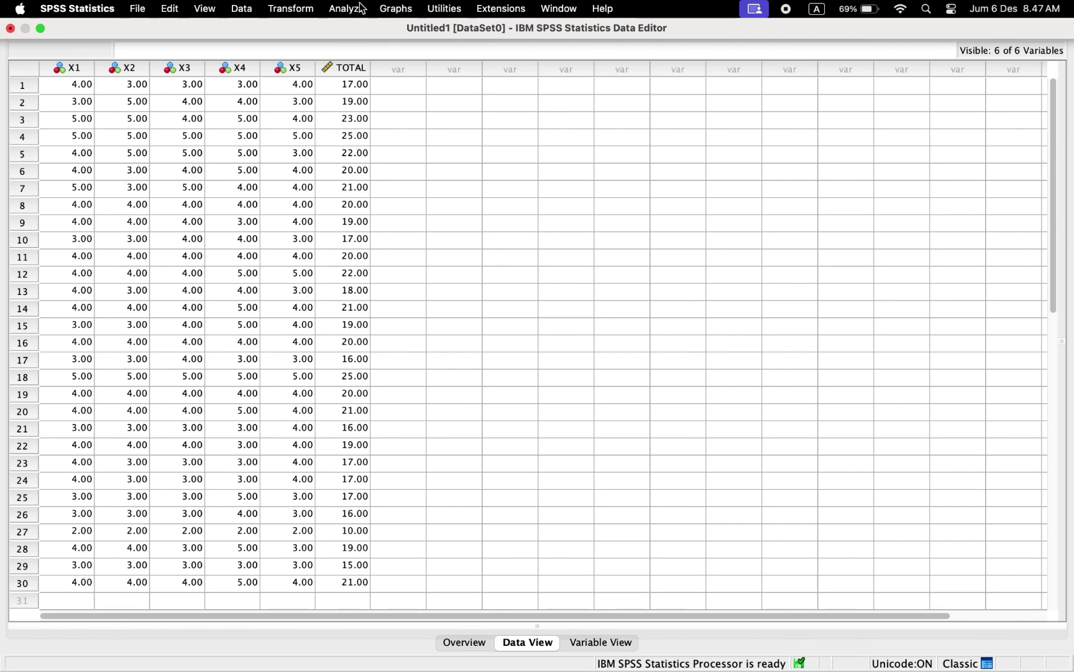
pyautogui.click(355, 11)
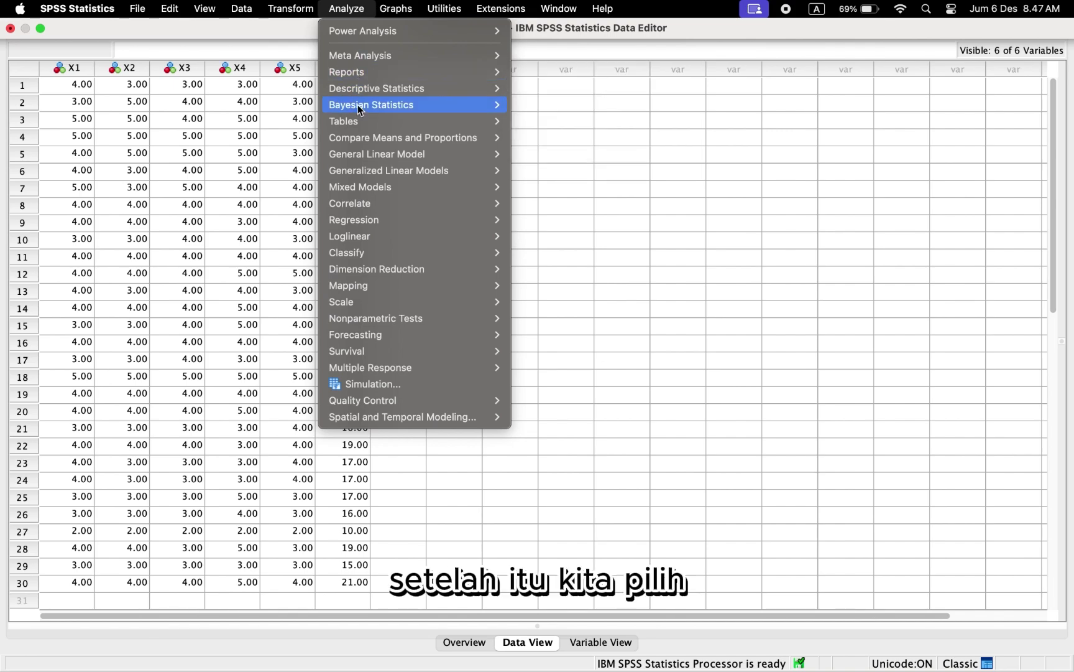
pyautogui.moveTo(358, 305)
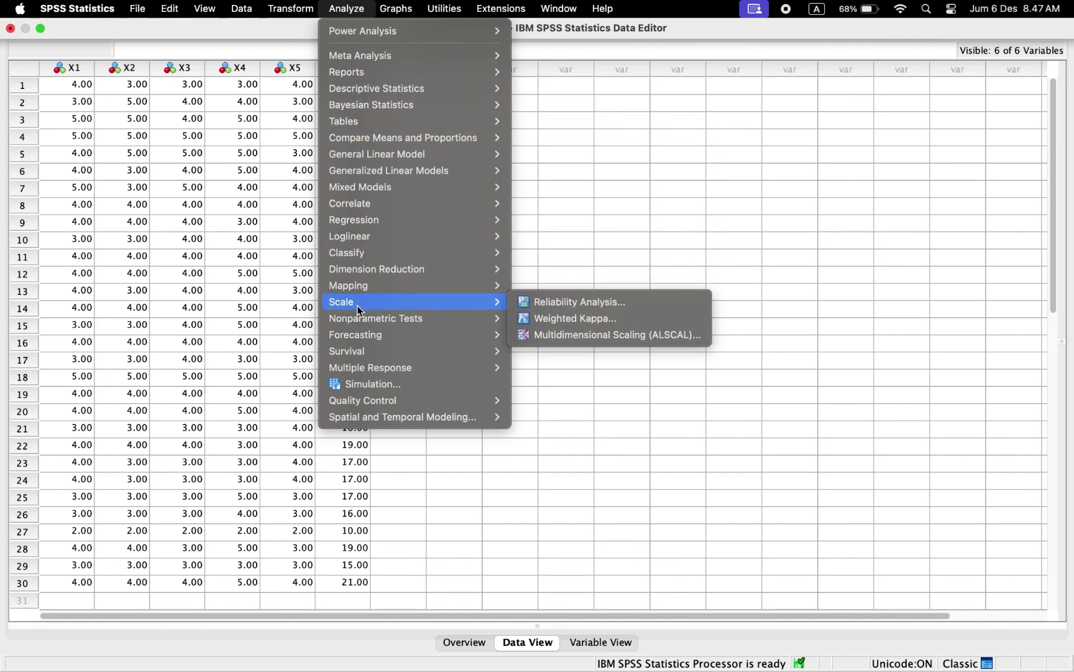
pyautogui.click(536, 302)
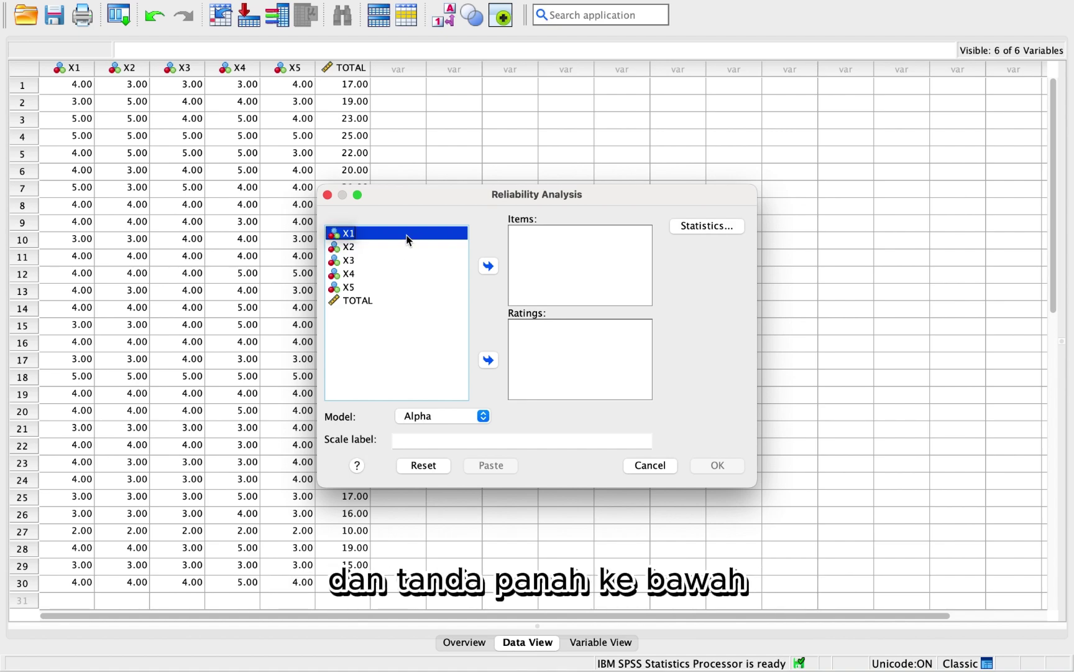
pyautogui.hotkey('shift', 'Down')
pyautogui.hotkey('shift', 'Down')
pyautogui.hotkey('shift', 'Down')
pyautogui.hotkey('shift', 'Down')
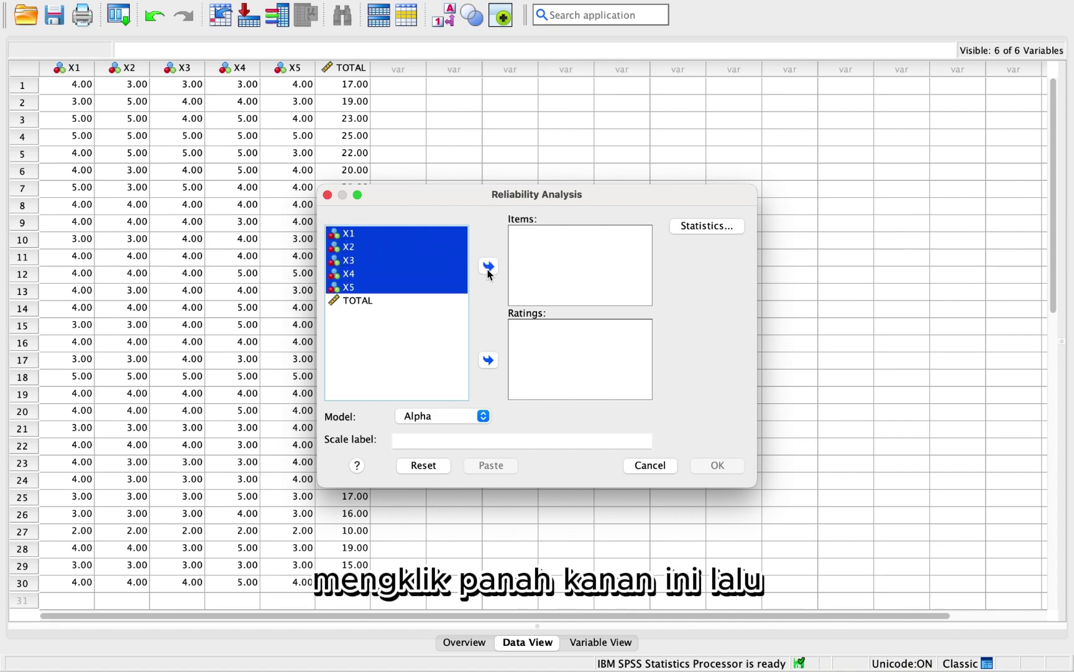
pyautogui.click(488, 269)
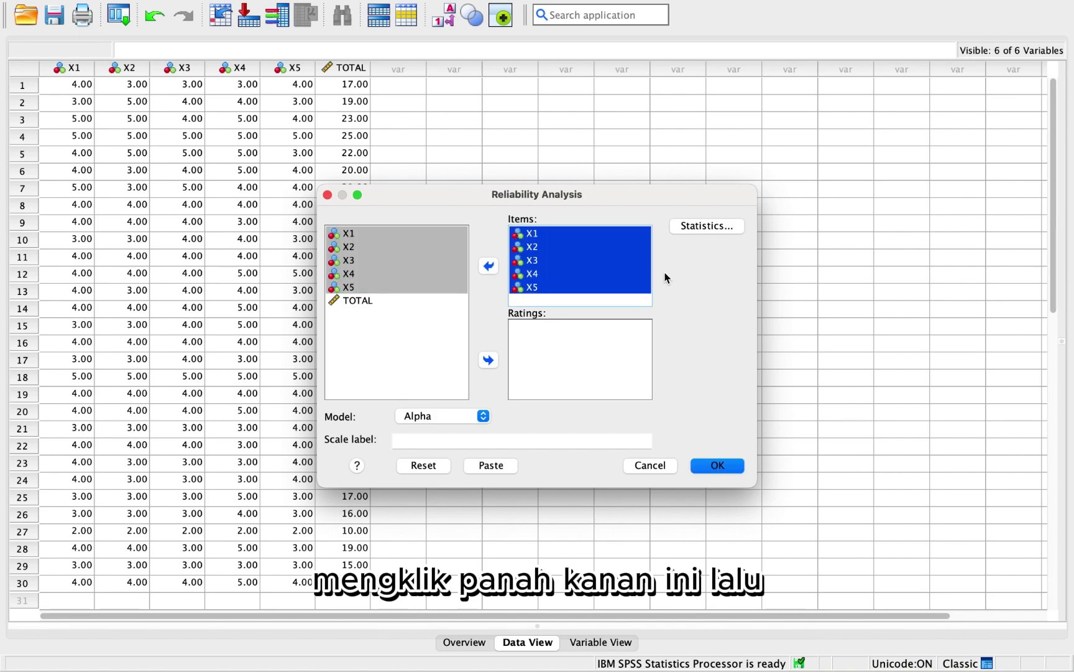
# Run the reliability analysis with the Alpha model and the Scale if item deleted descriptives.
pyautogui.click(703, 229)
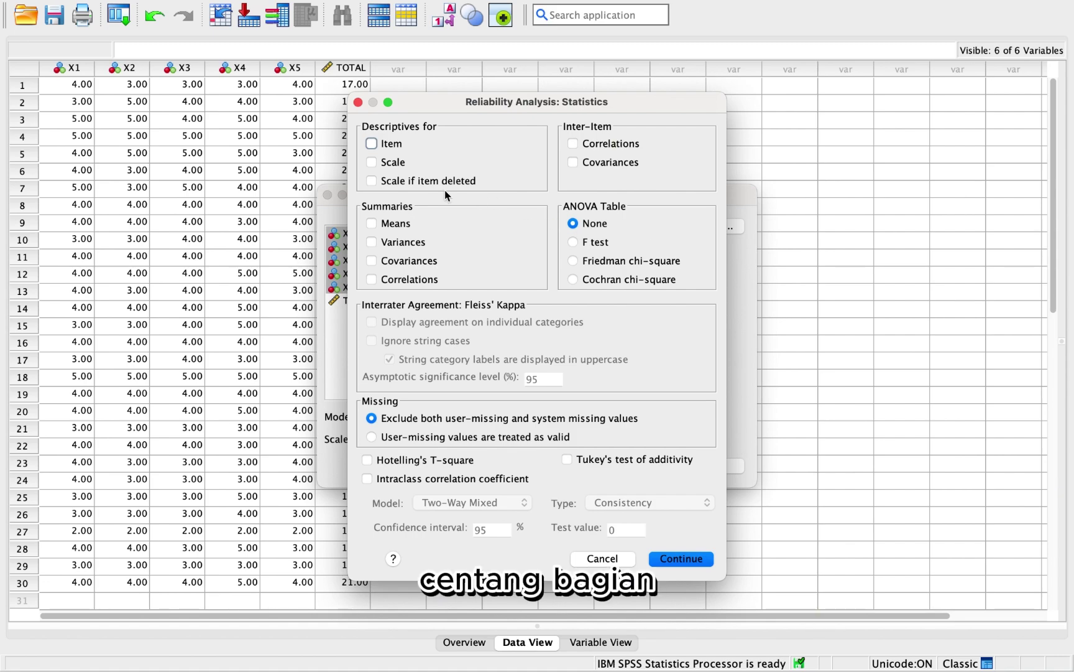
pyautogui.click(372, 181)
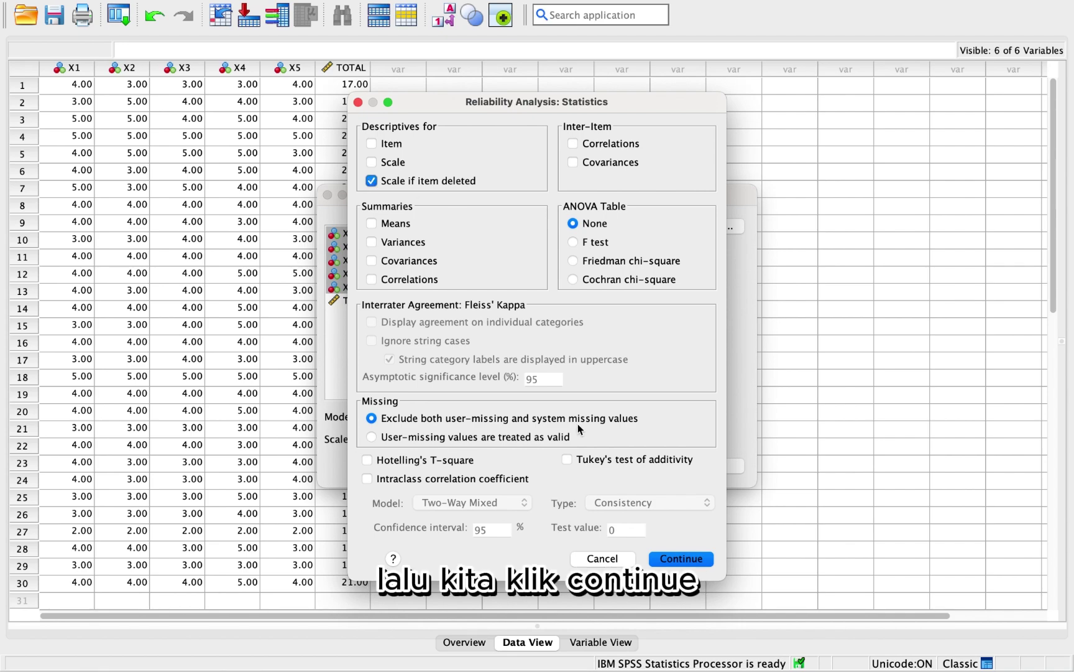
pyautogui.click(673, 559)
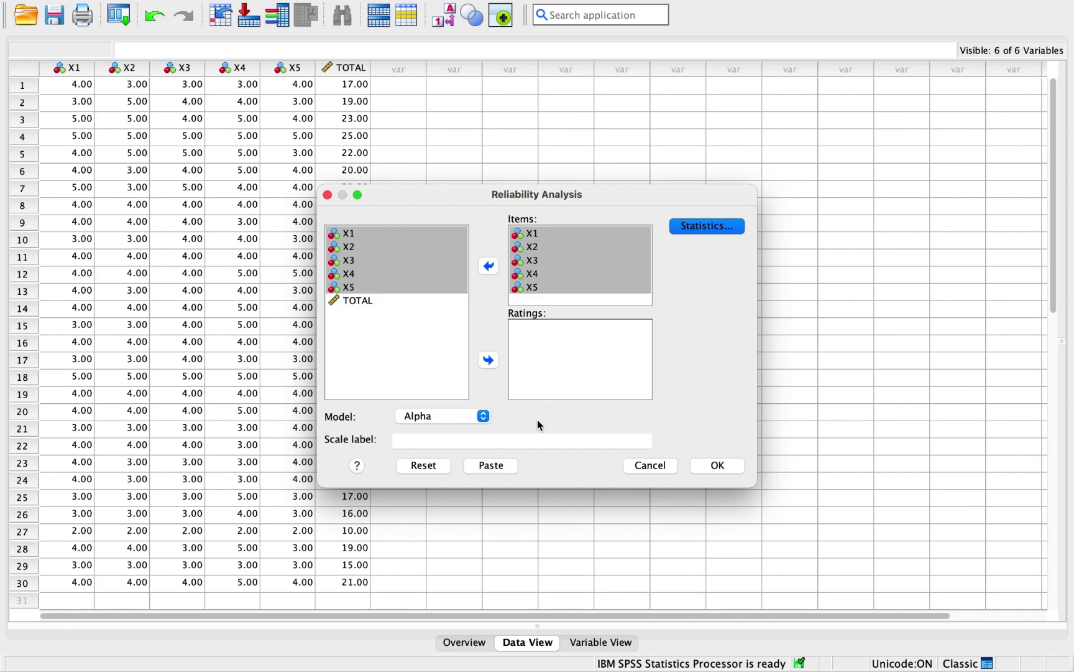
pyautogui.click(489, 418)
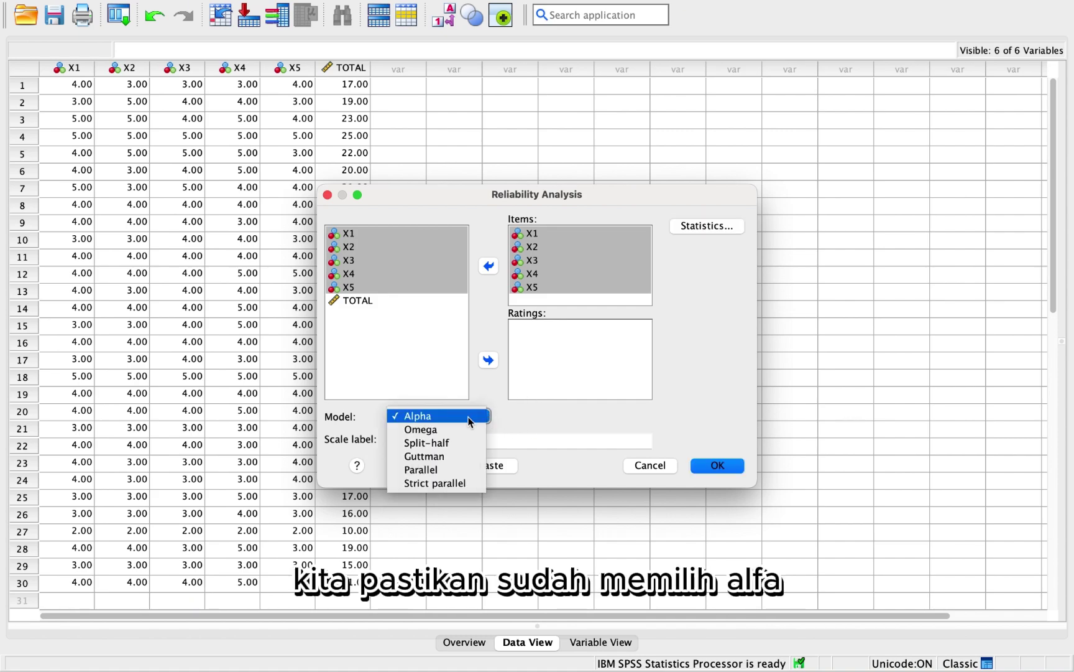
pyautogui.click(474, 418)
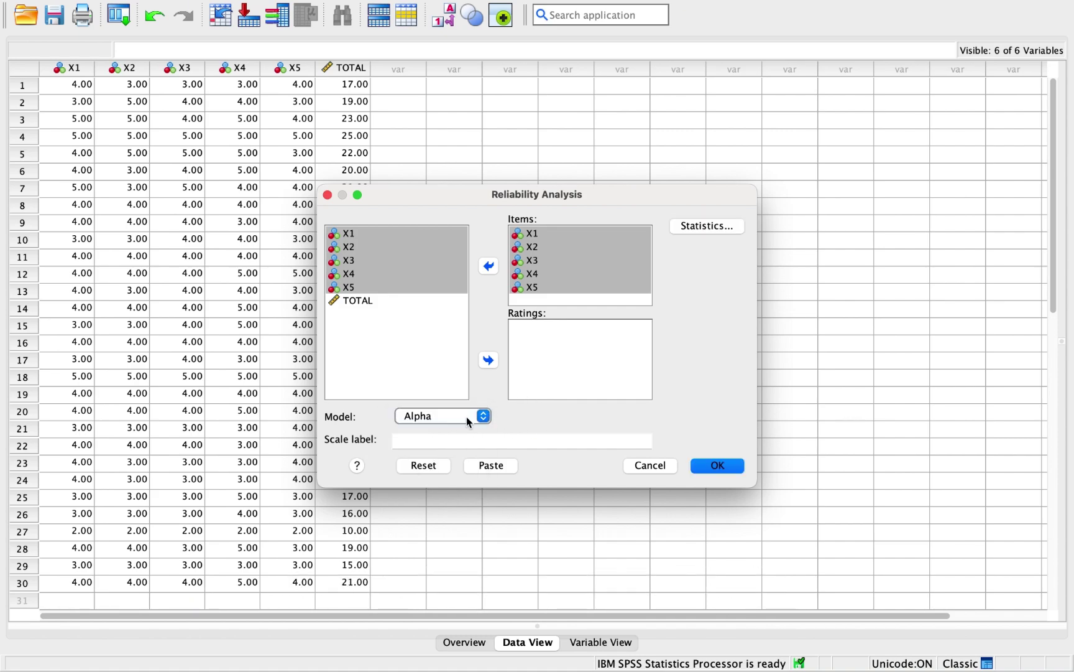
pyautogui.click(710, 468)
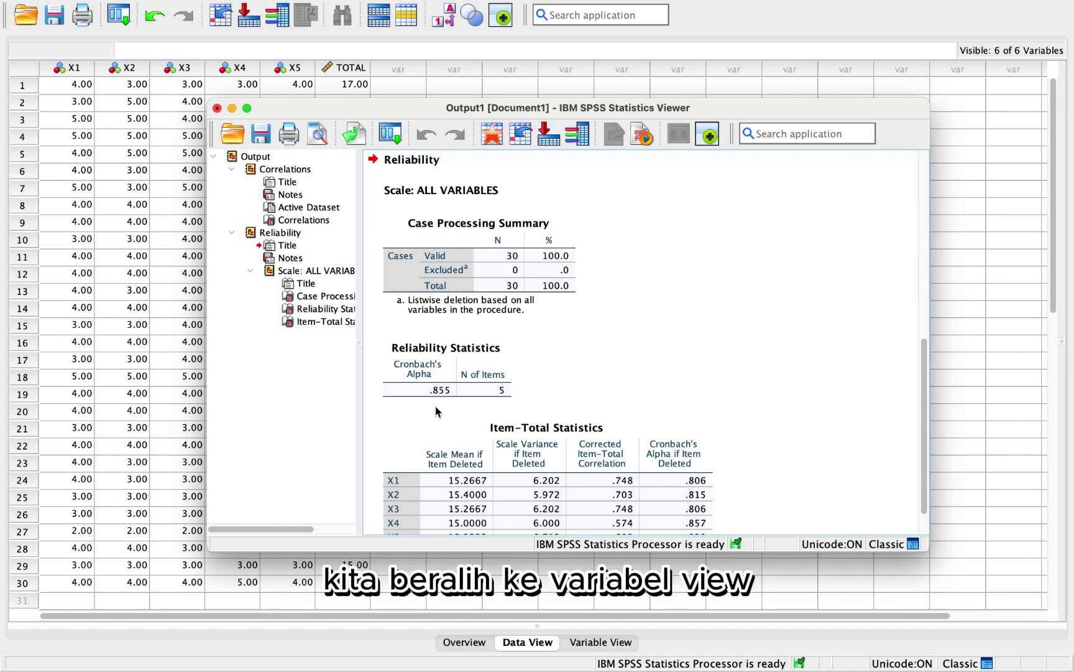
# Minimize the output viewer and, in Variable View, set the measurement level of X1 to X5 to Scale.
pyautogui.click(232, 109)
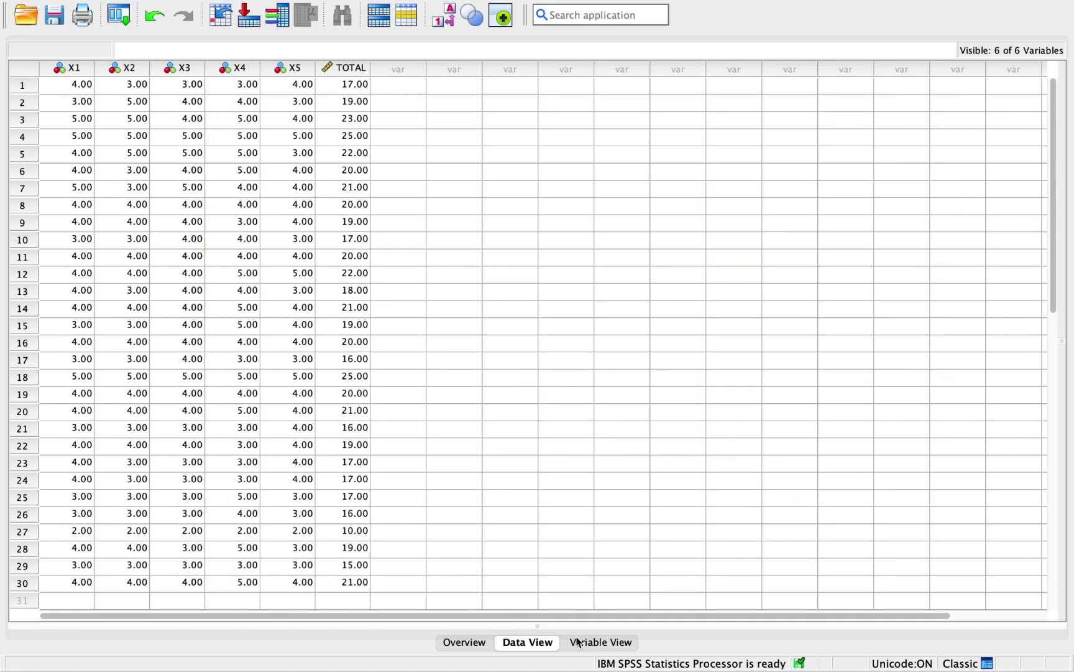
pyautogui.click(608, 647)
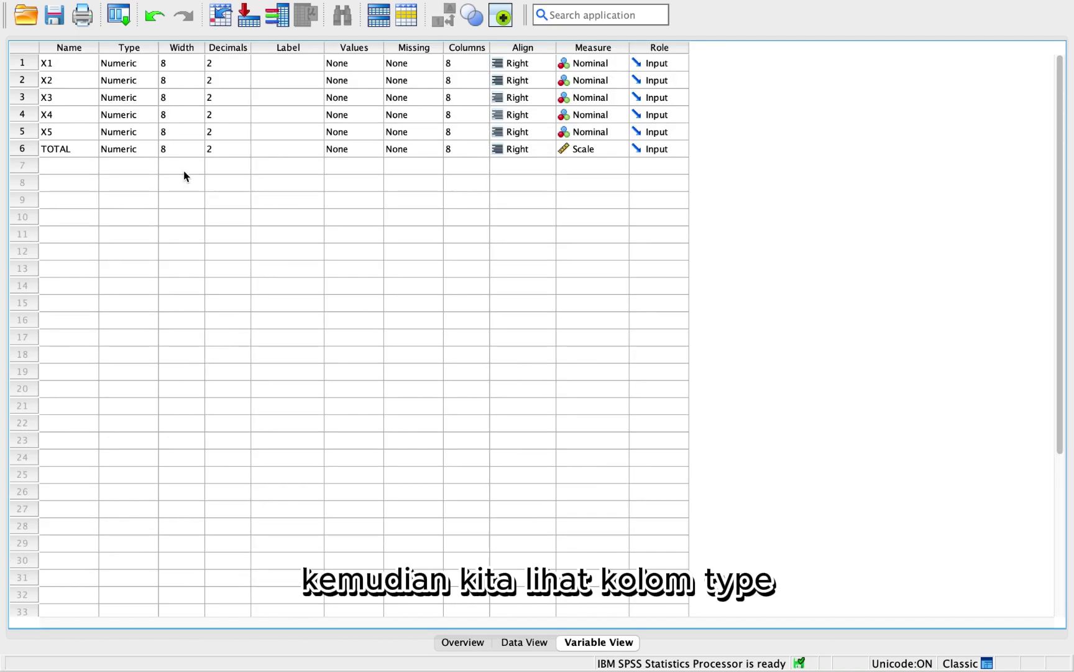
pyautogui.click(132, 49)
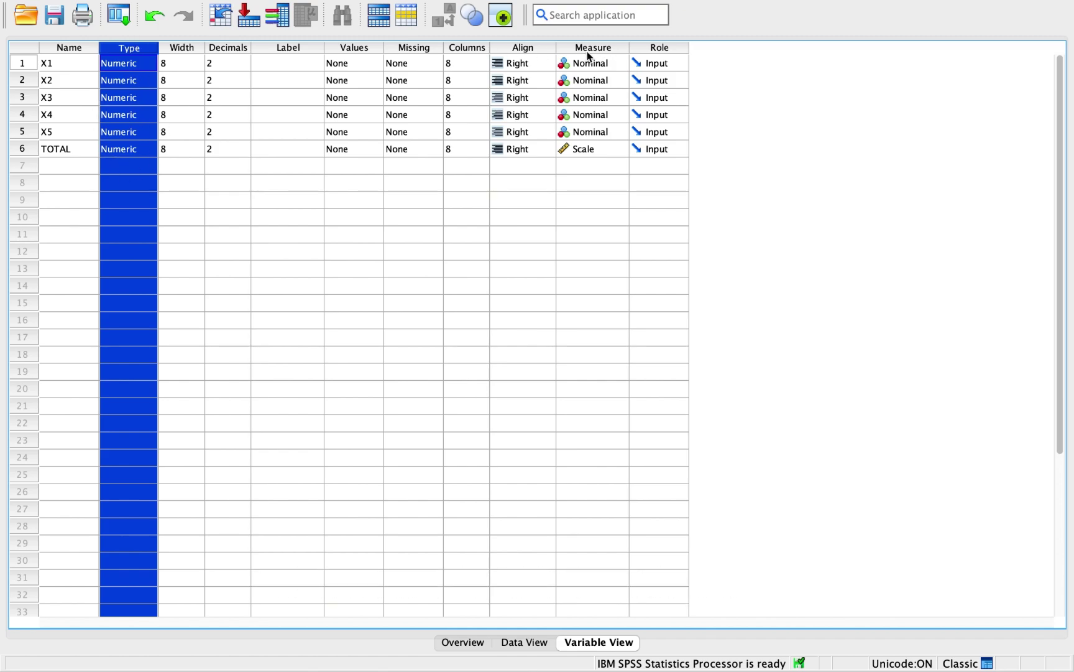
pyautogui.click(571, 50)
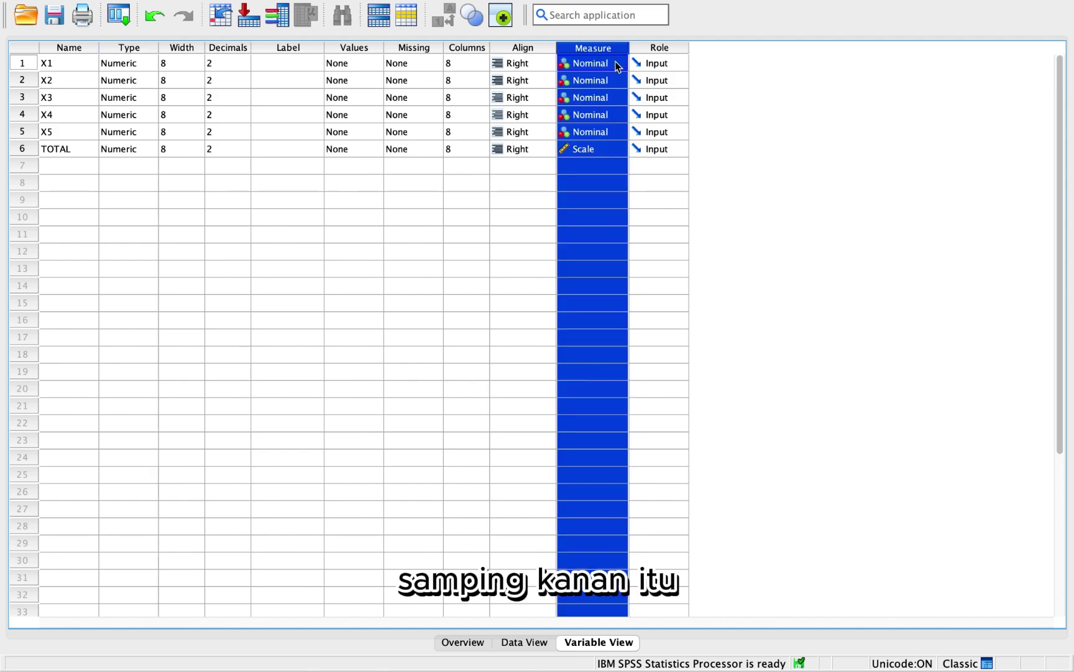
pyautogui.click(577, 63)
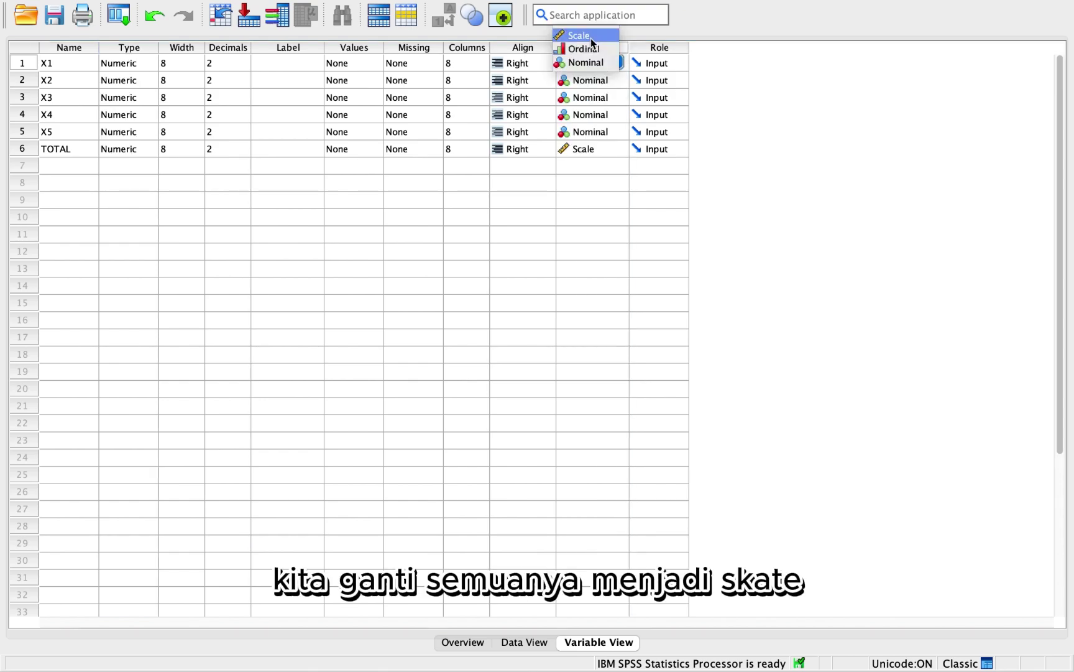
pyautogui.click(591, 38)
pyautogui.click(608, 82)
pyautogui.click(615, 81)
pyautogui.click(594, 53)
pyautogui.click(618, 100)
pyautogui.click(615, 97)
pyautogui.click(606, 77)
pyautogui.click(616, 113)
pyautogui.click(617, 113)
pyautogui.click(604, 90)
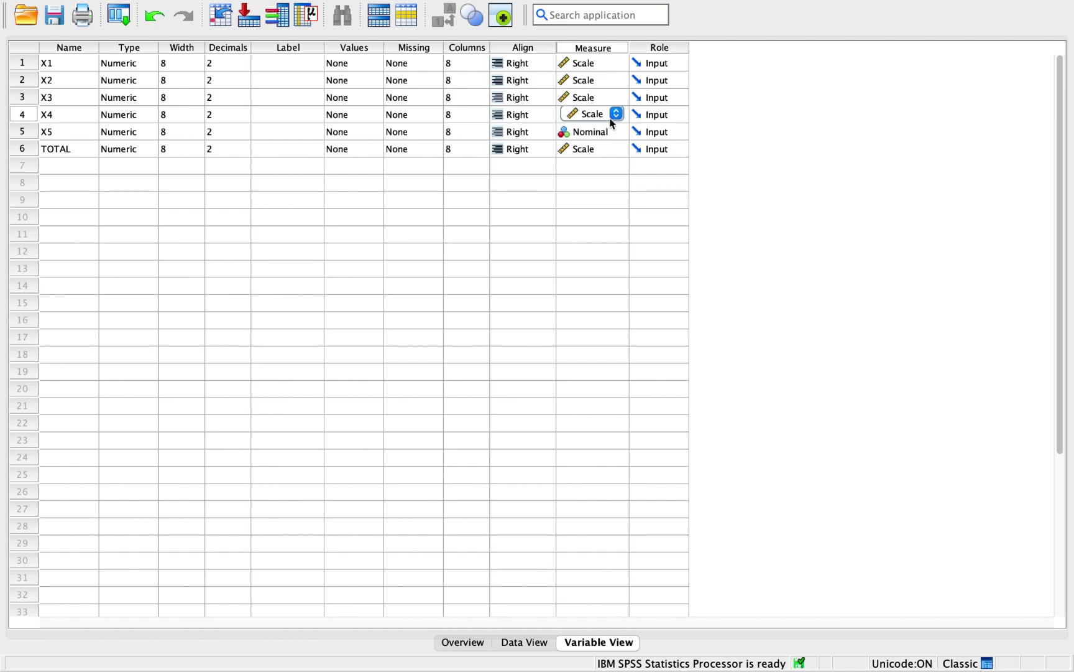
pyautogui.click(613, 129)
pyautogui.click(613, 128)
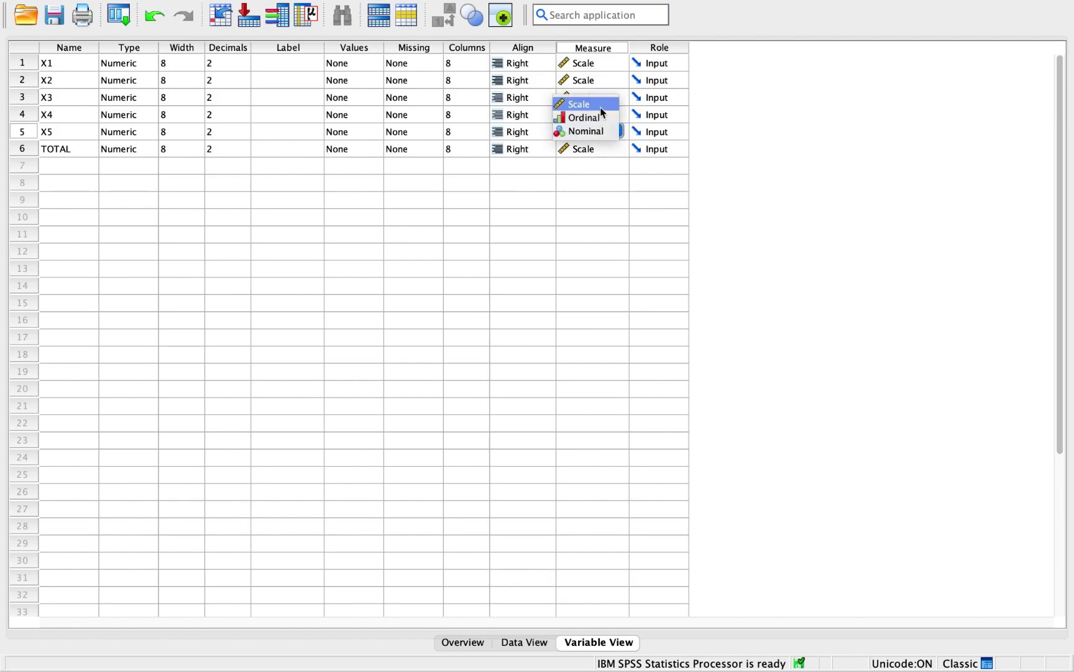
pyautogui.click(601, 107)
# Start the Explore procedure from the descriptive statistics and add X1 to X5 to its dependent list.
pyautogui.moveTo(354, 8)
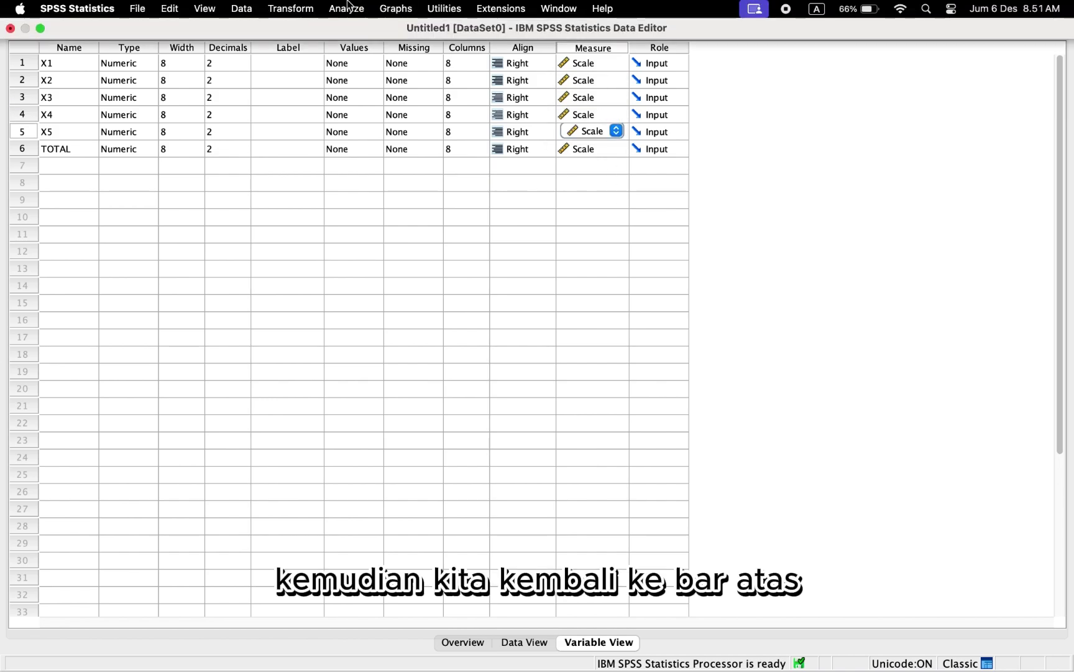
pyautogui.click(349, 11)
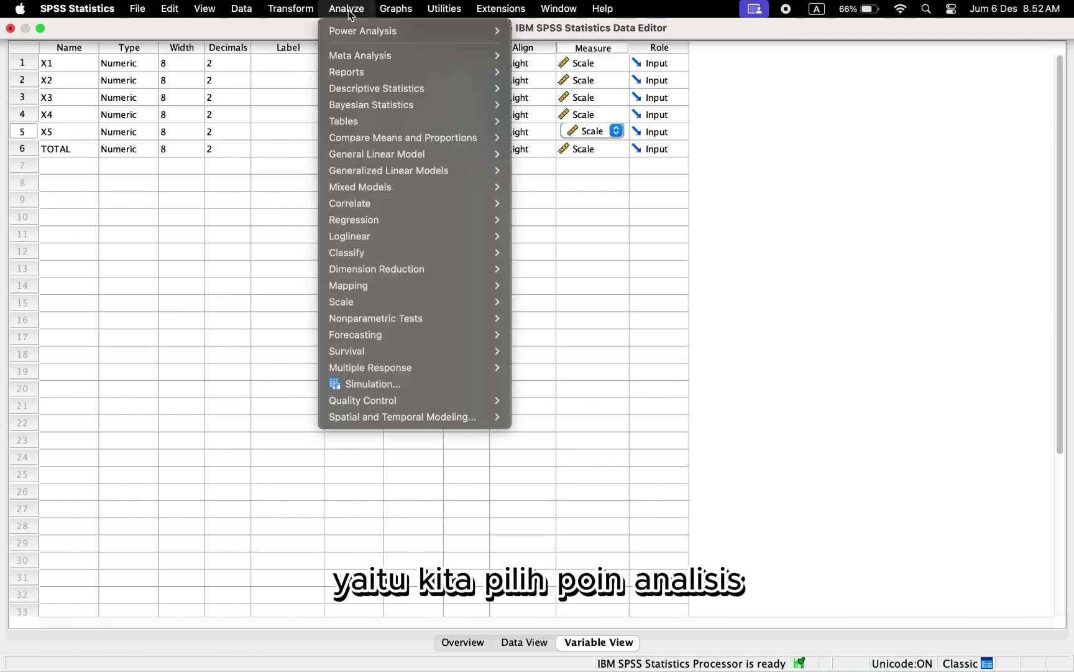
pyautogui.moveTo(343, 93)
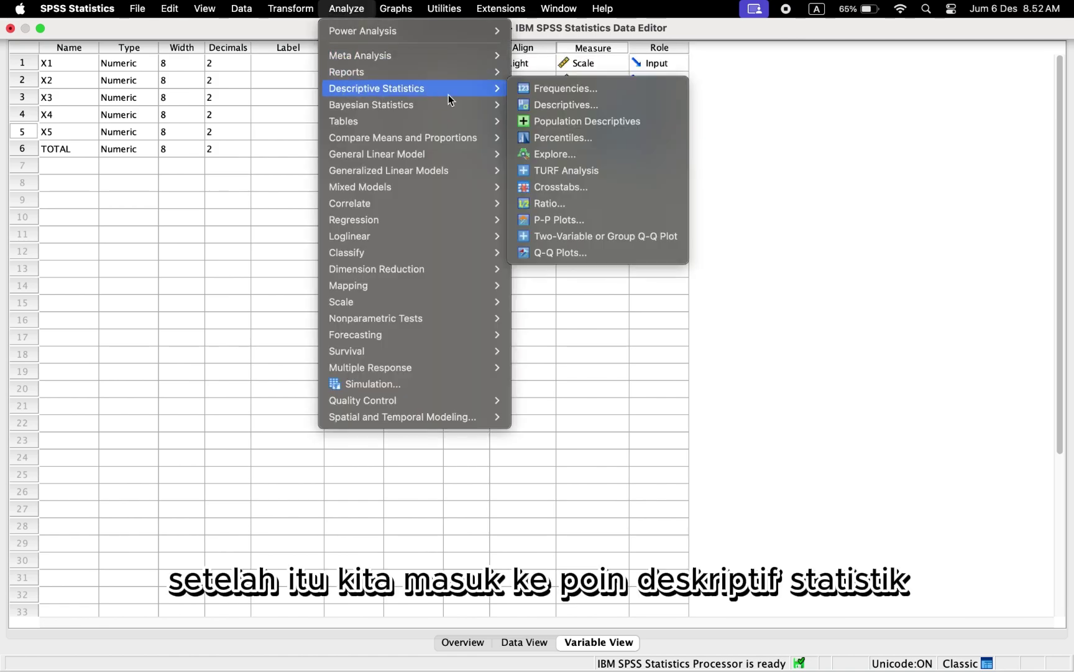
pyautogui.click(578, 155)
pyautogui.moveTo(483, 233); pyautogui.dragTo(425, 176)
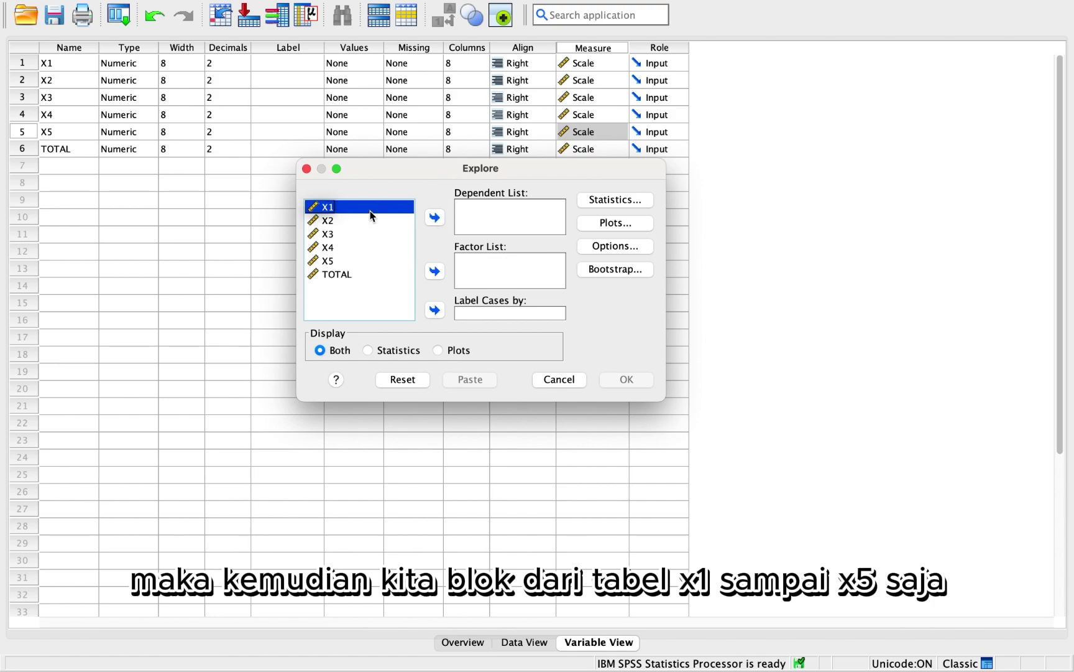
pyautogui.hotkey('shift', 'Down')
pyautogui.hotkey('shift', 'Down')
pyautogui.hotkey('shift', 'Down')
pyautogui.hotkey('shift', 'Down')
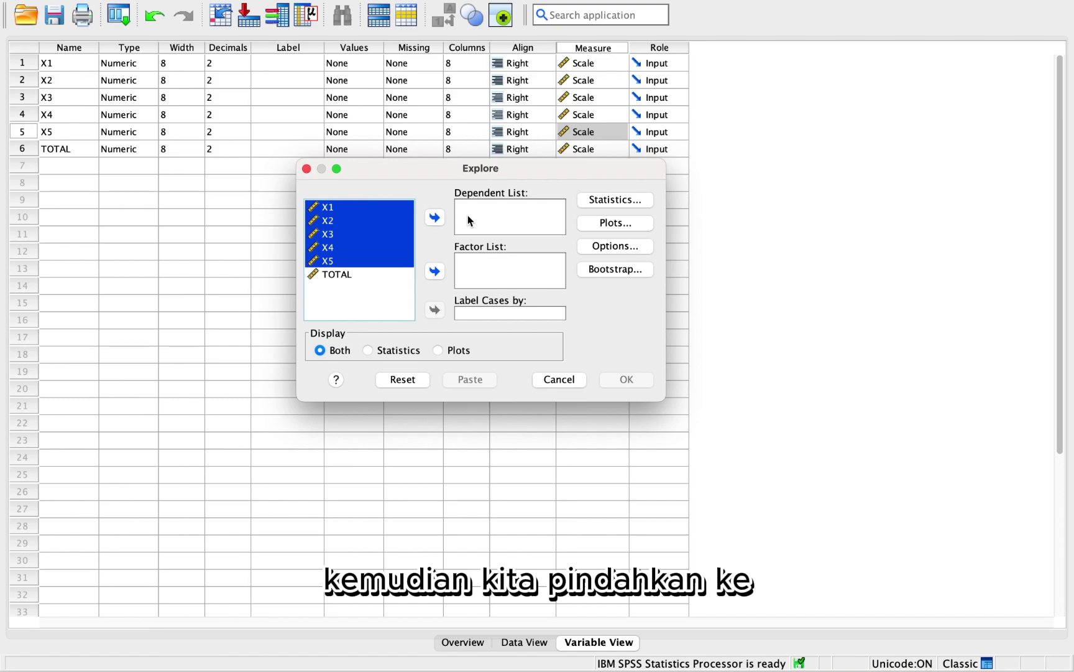
pyautogui.click(435, 217)
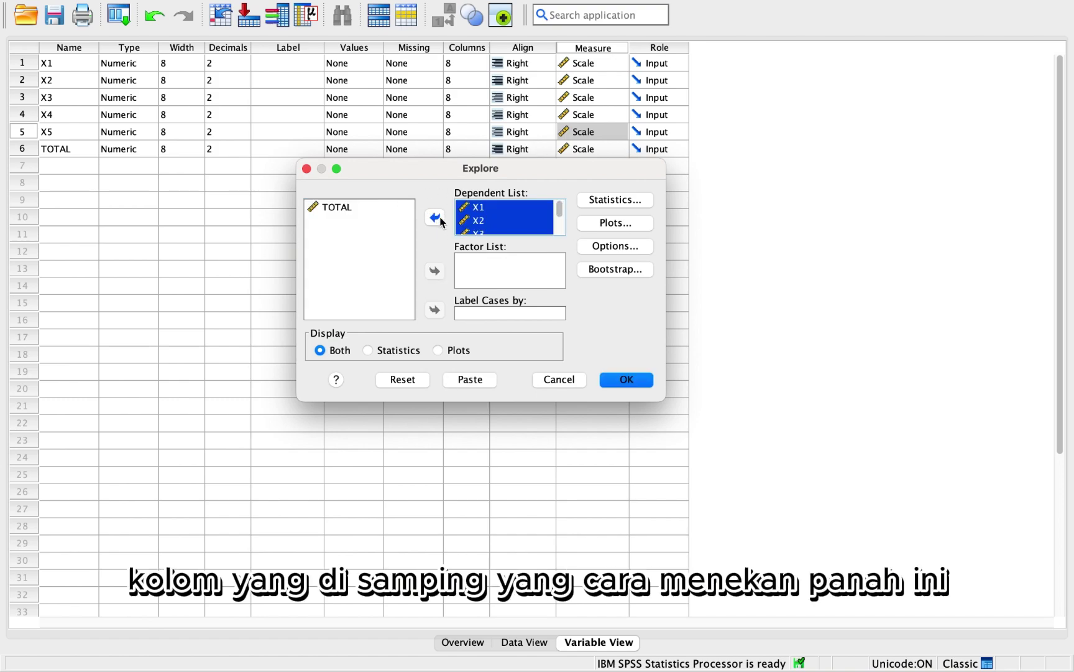
# Run the Explore analysis with Descriptives at a 95% confidence interval, stem-and-leaf plots and normality plots with tests.
pyautogui.click(598, 202)
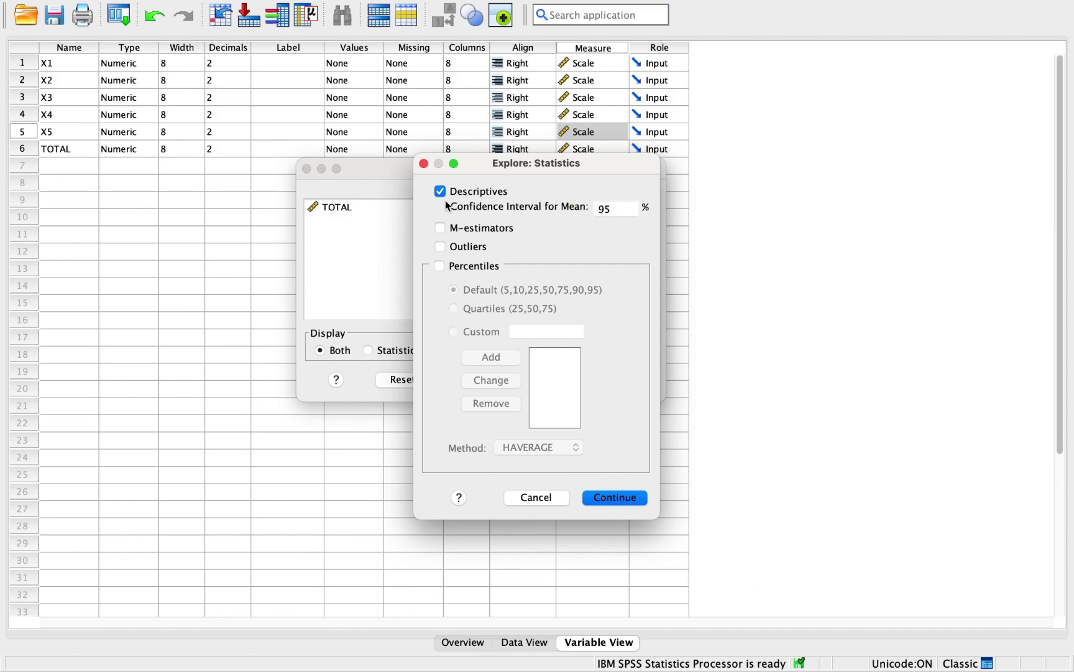
pyautogui.click(607, 497)
pyautogui.click(616, 225)
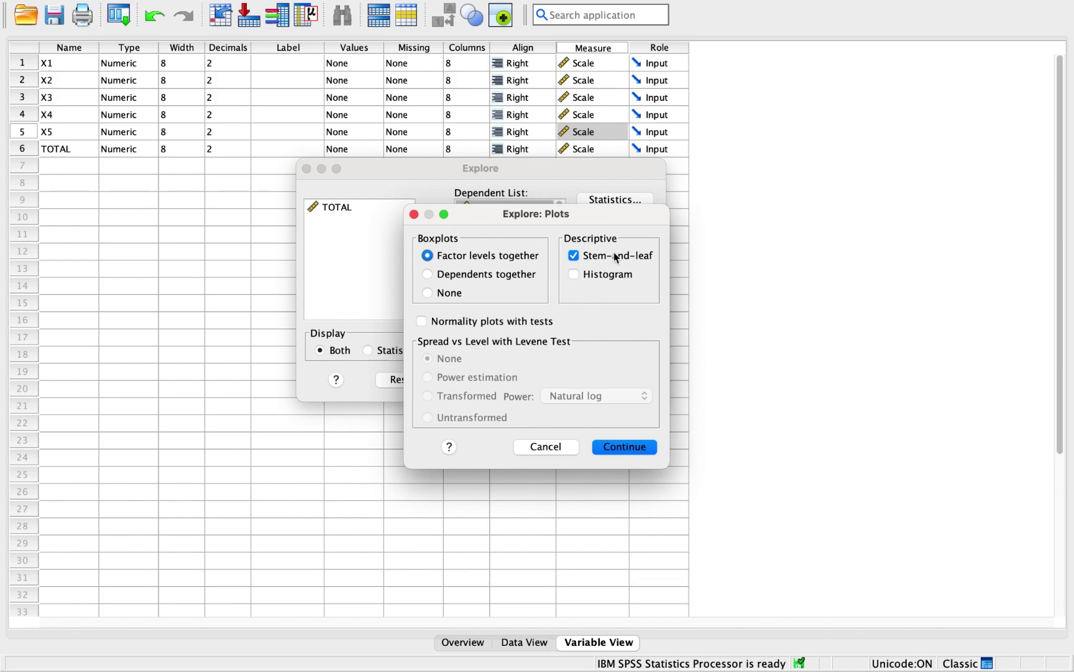
pyautogui.click(423, 321)
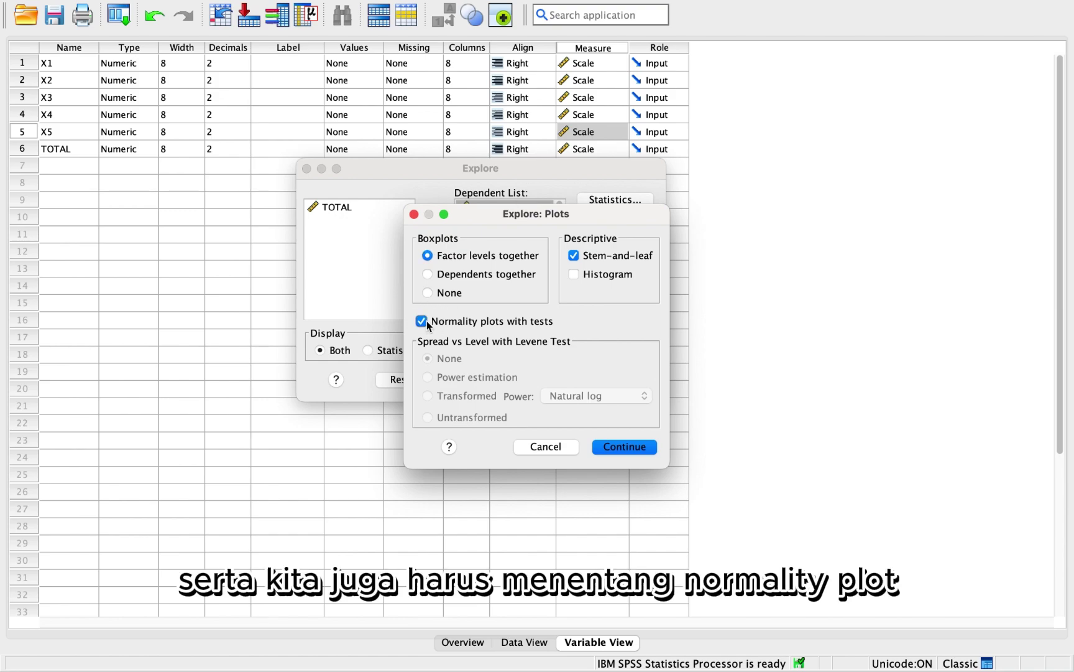
pyautogui.click(621, 446)
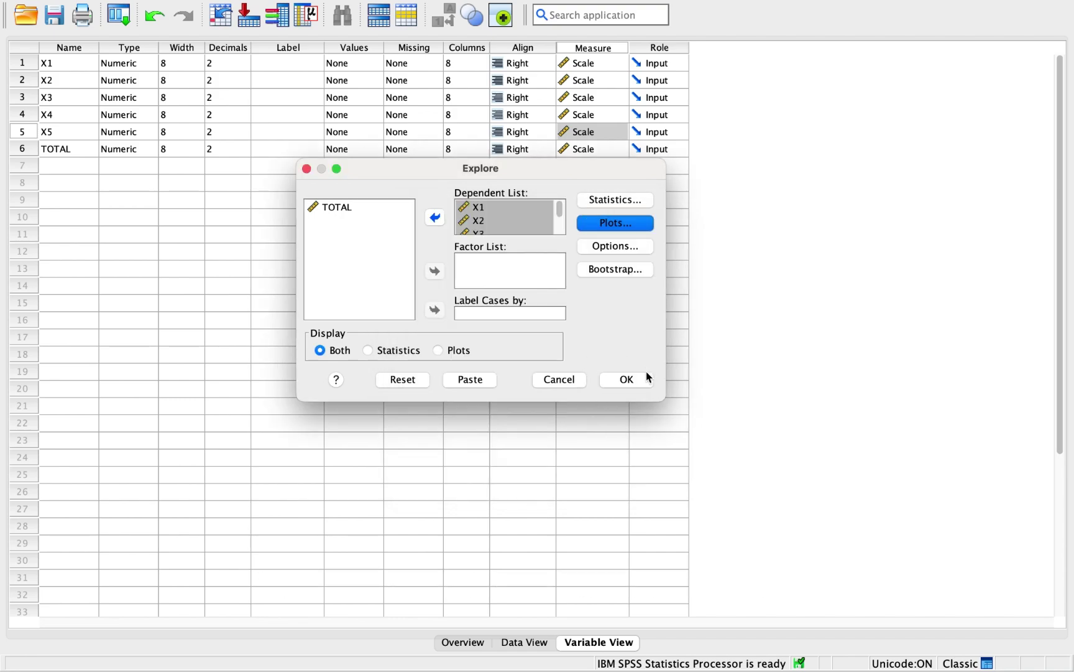
pyautogui.click(627, 380)
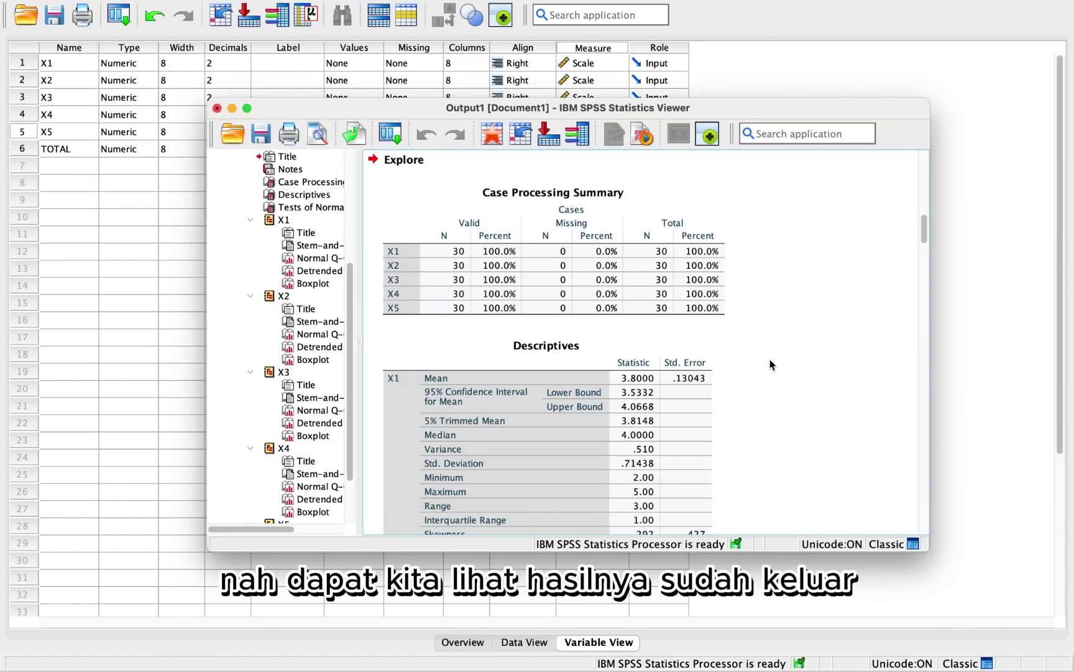
# Find and select the Tests of Normality table in the Explore output to examine the significance values of X1 to X5.
pyautogui.scroll(-15, 770, 361)
pyautogui.scroll(-5, 769, 363)
pyautogui.click(598, 360)
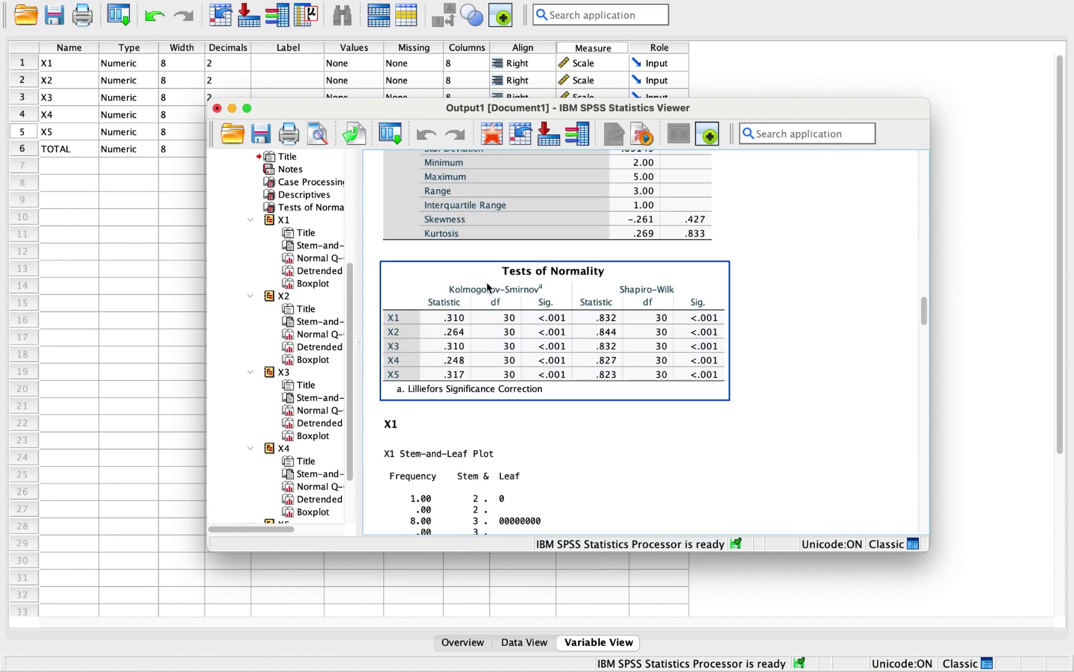